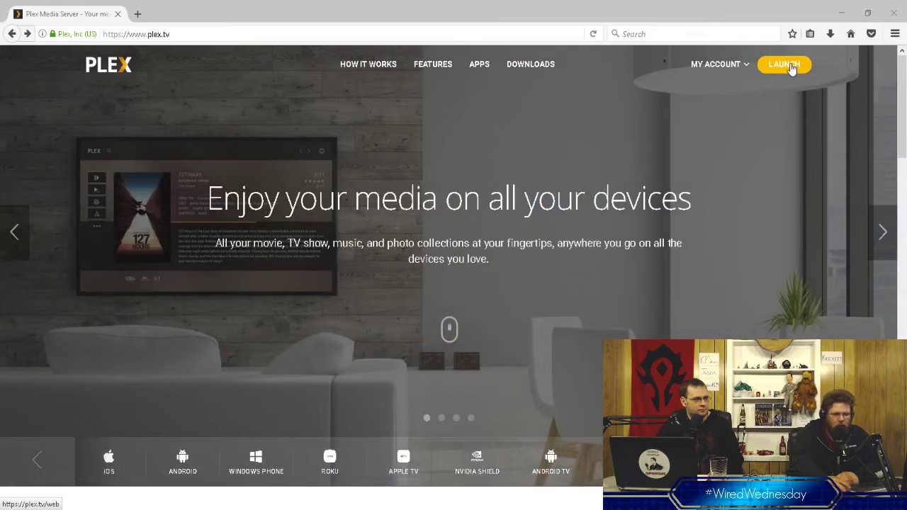
# - Launch the Plex web app from plex.tv and select the tvserver-OptiPlex media server
pyautogui.click(779, 65)
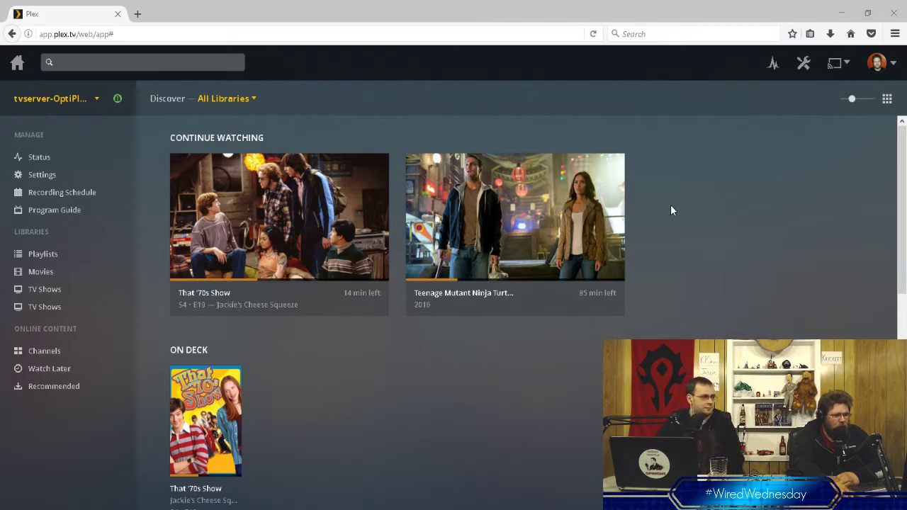
pyautogui.moveTo(276, 223)
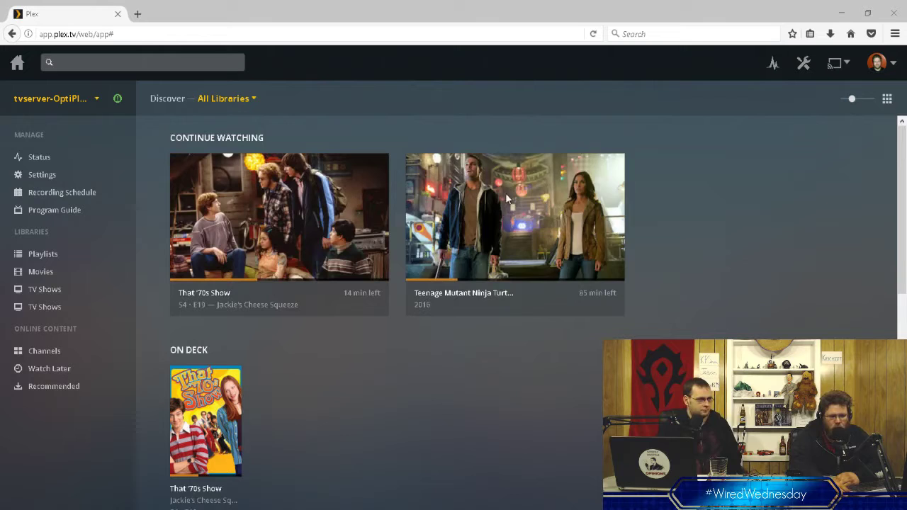
pyautogui.moveTo(477, 170)
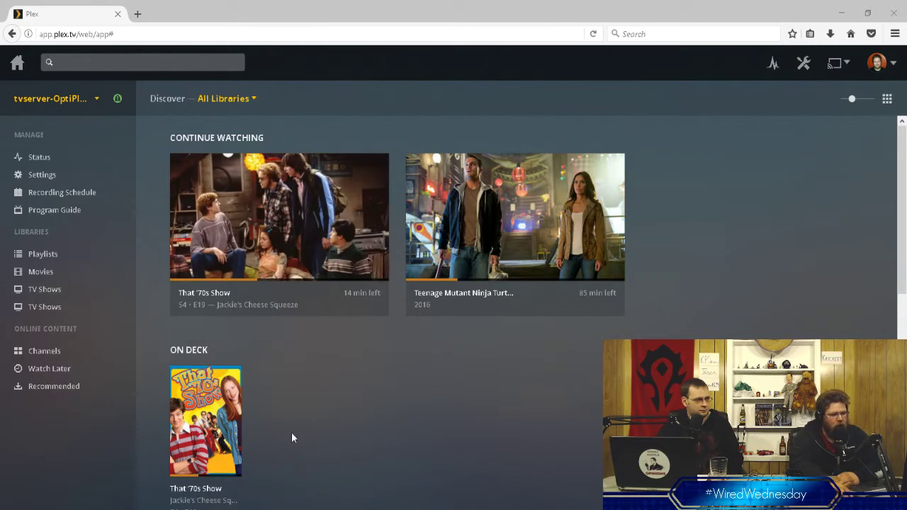
pyautogui.click(89, 100)
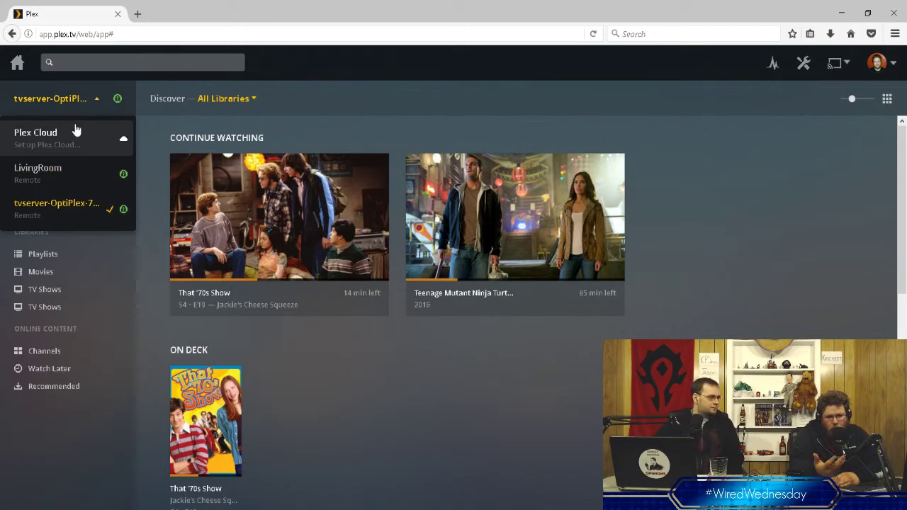
pyautogui.click(69, 204)
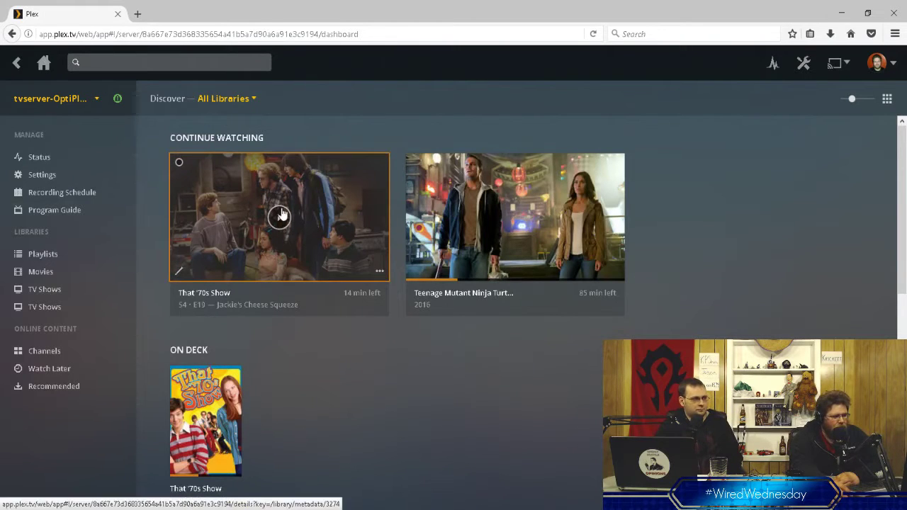
# - Play the That '70s Show episode "Jackie's Cheese Squeeze" from the beginning, pause it and close the player
pyautogui.click(280, 219)
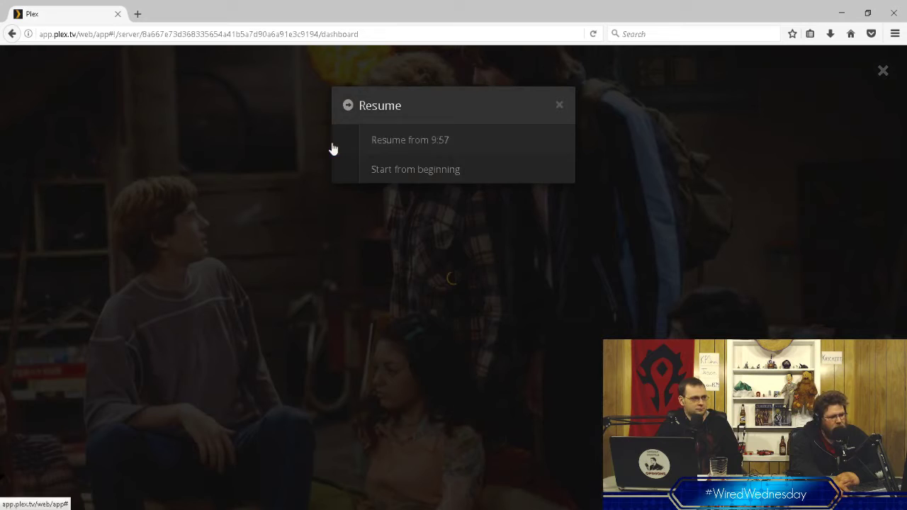
pyautogui.click(401, 174)
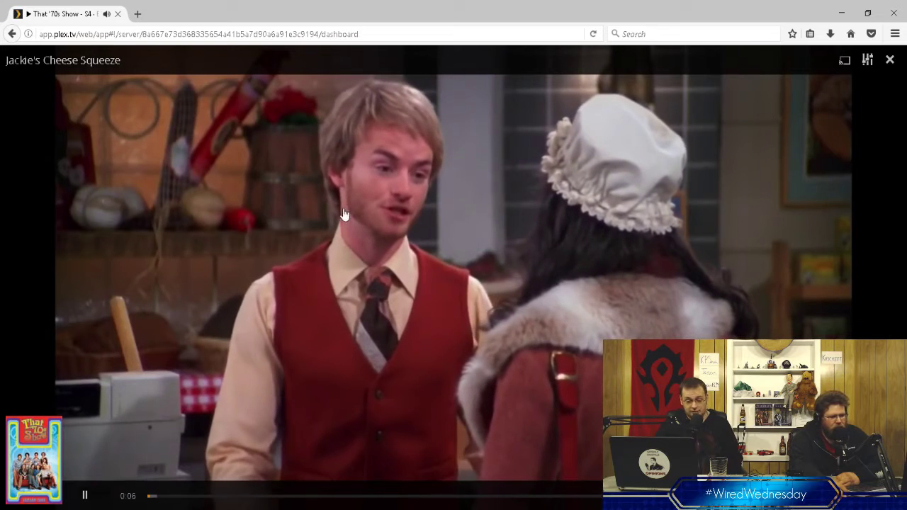
pyautogui.click(344, 214)
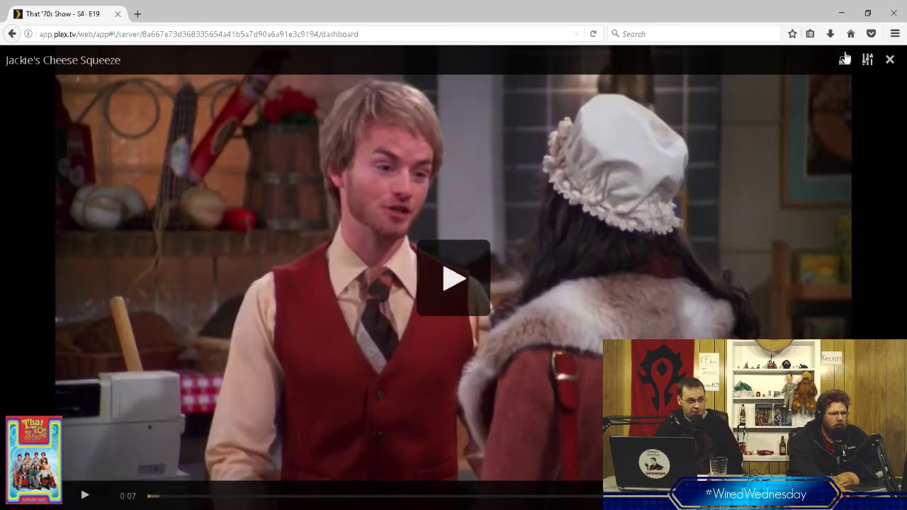
pyautogui.click(891, 61)
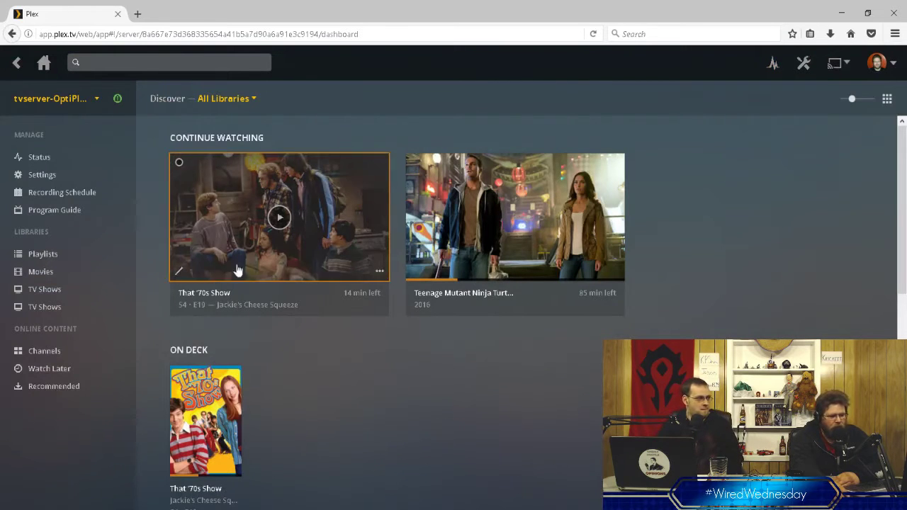
# - Open the details of Teenage Mutant Ninja Turtles: Out of the Shadows and look over its cast and extras
pyautogui.click(432, 248)
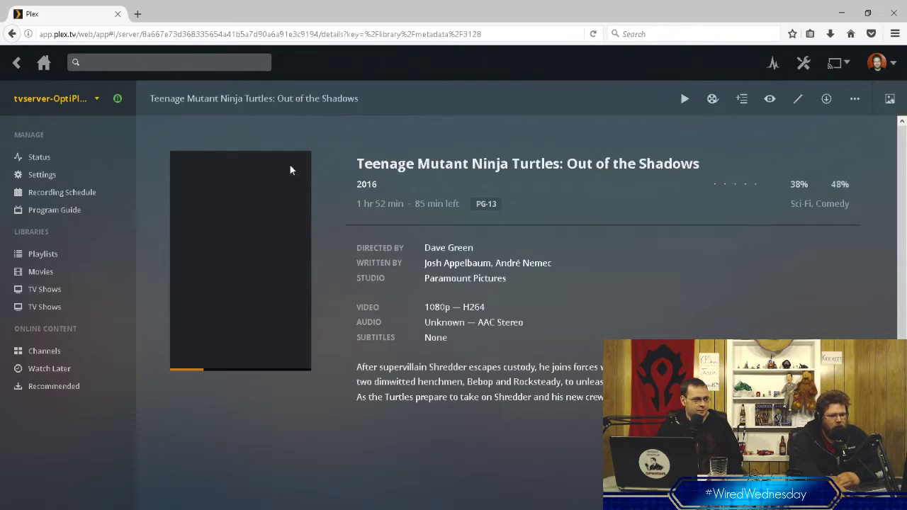
pyautogui.scroll(-5, 369, 248)
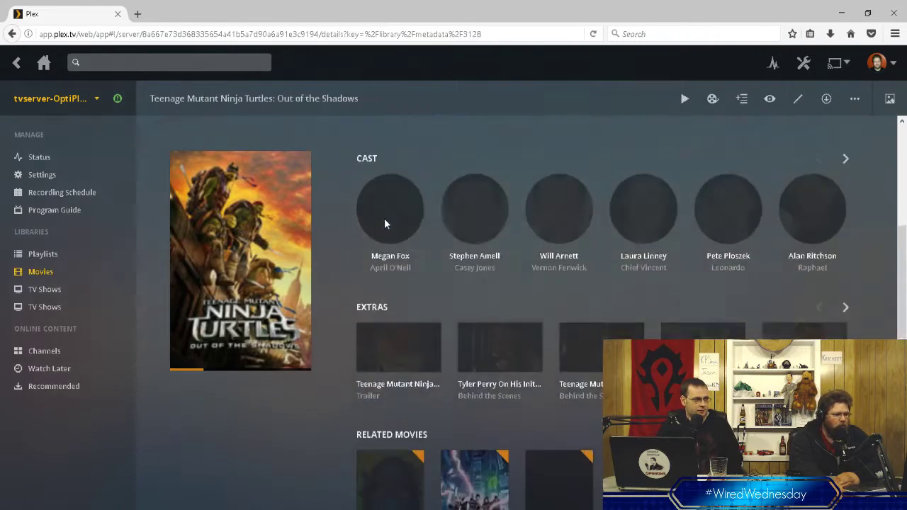
pyautogui.scroll(5, 384, 219)
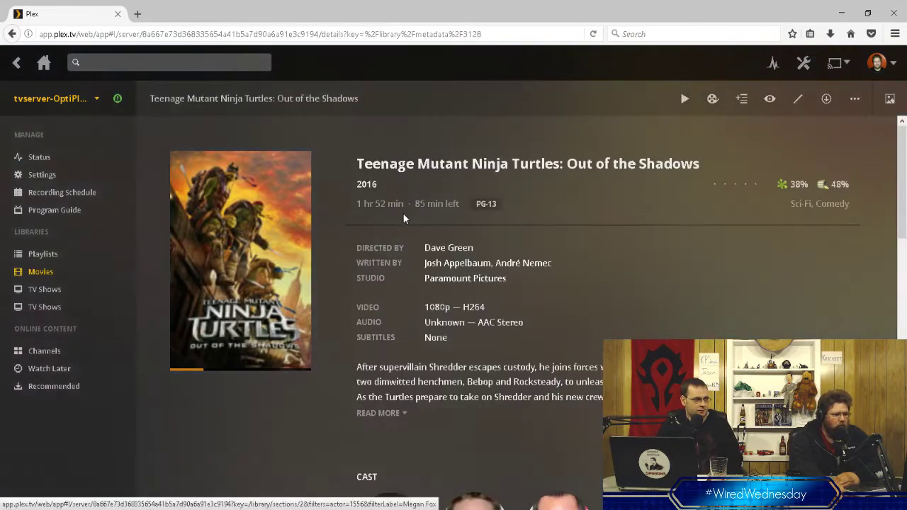
# - Resume the Teenage Mutant Ninja Turtles movie from 26:34, and leave playback for the server's dashboard
pyautogui.click(685, 99)
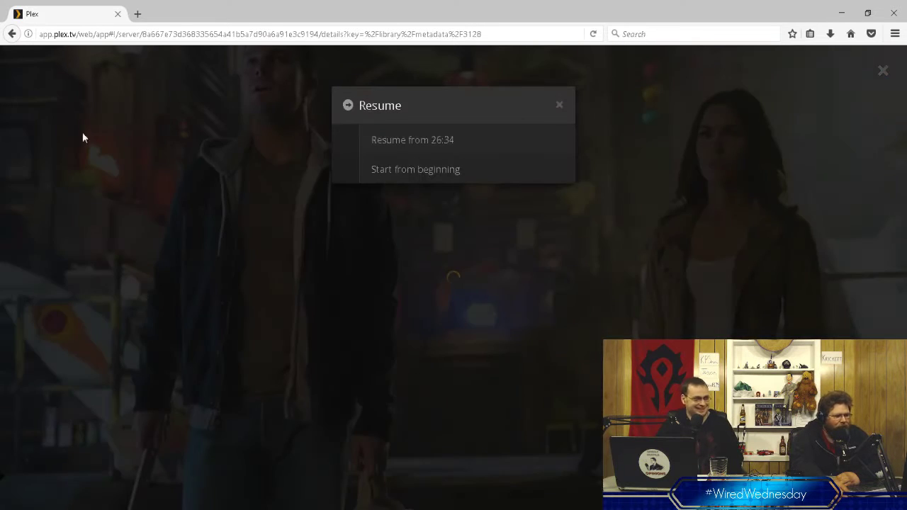
pyautogui.click(428, 141)
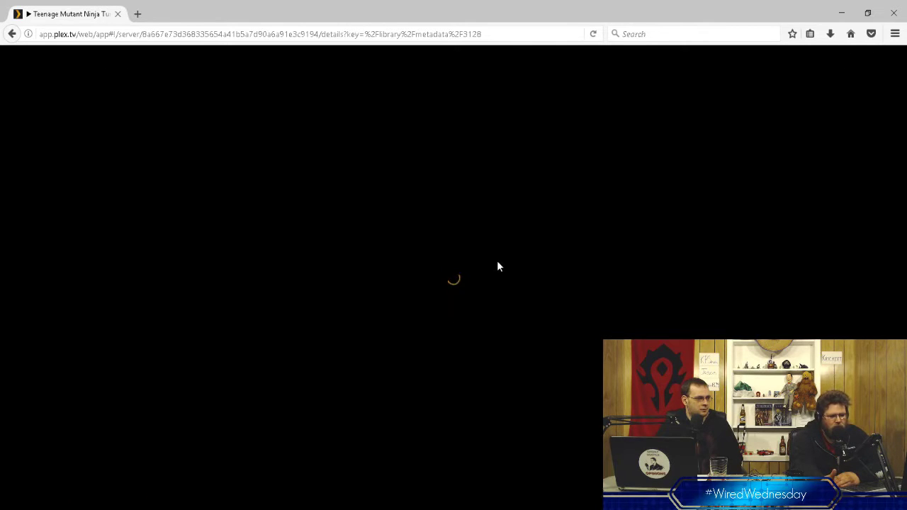
pyautogui.moveTo(391, 225)
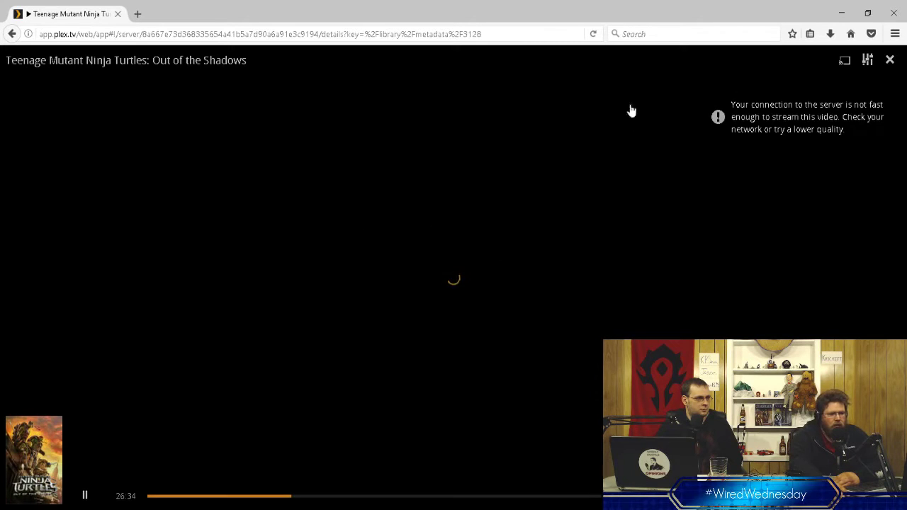
pyautogui.moveTo(797, 107)
pyautogui.click(885, 94)
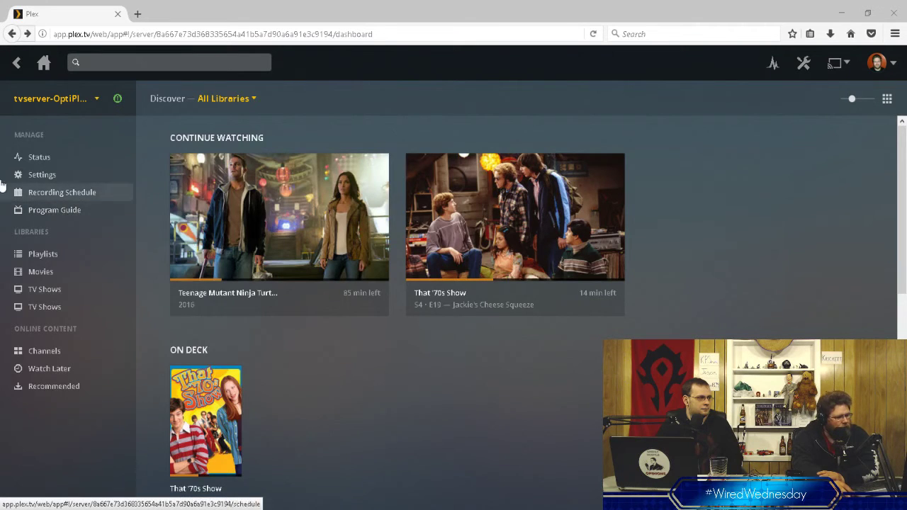
# - Open the program guide and browse through the shows listed under Starting Soon
pyautogui.click(36, 209)
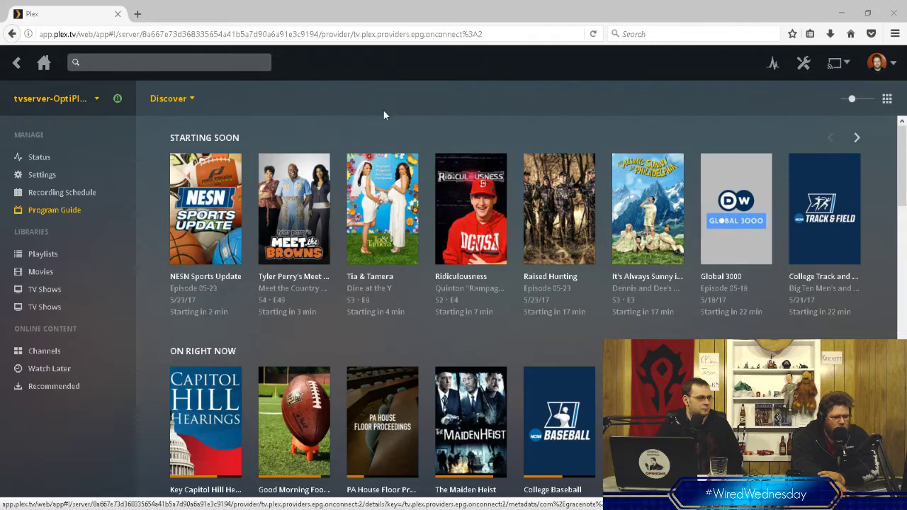
pyautogui.scroll(-3, 560, 198)
pyautogui.scroll(3, 560, 197)
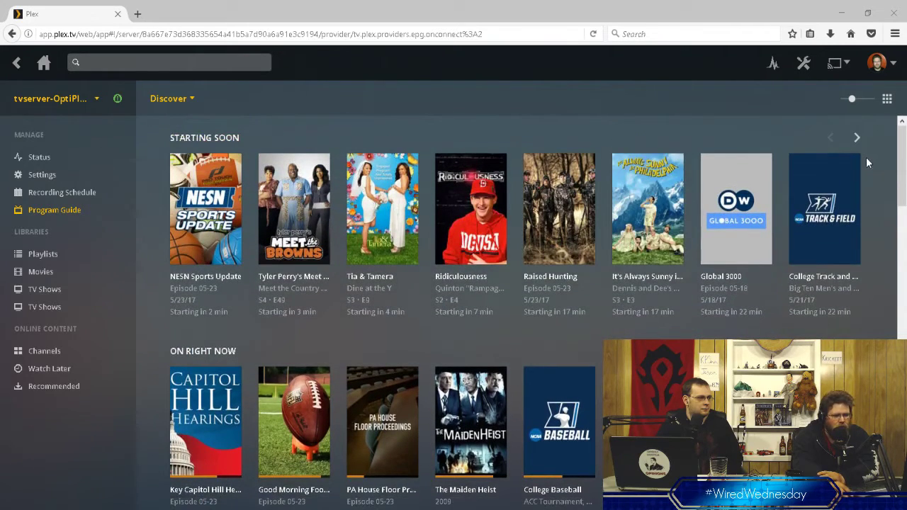
pyautogui.click(858, 138)
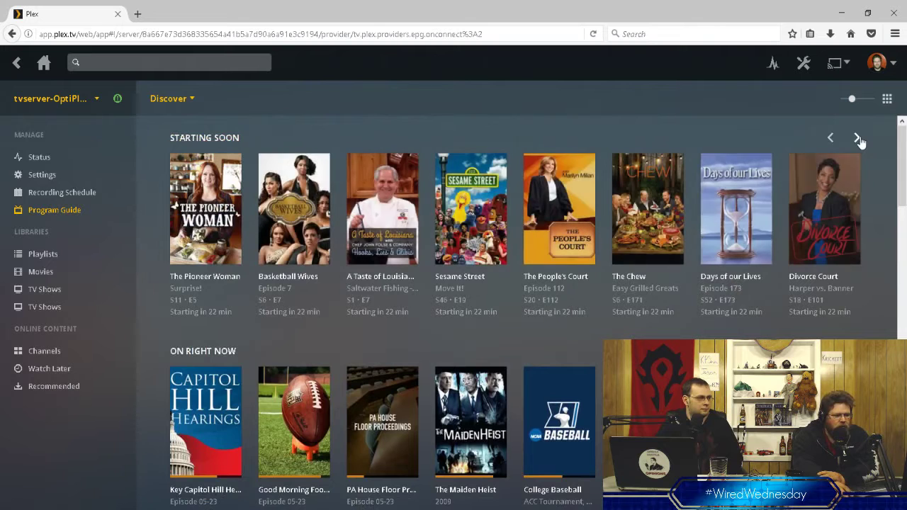
pyautogui.click(858, 139)
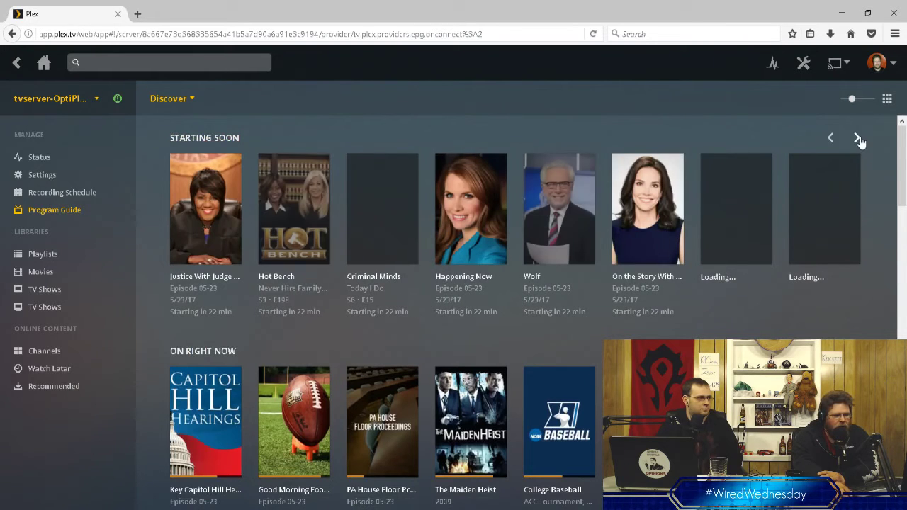
pyautogui.click(858, 139)
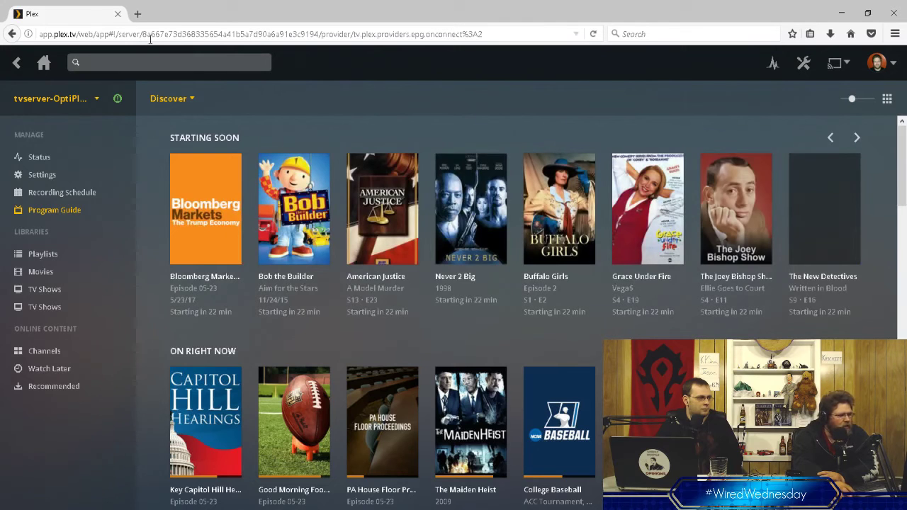
# - Search for "izombie" and open the iZombie show from the program guide results
pyautogui.click(136, 61)
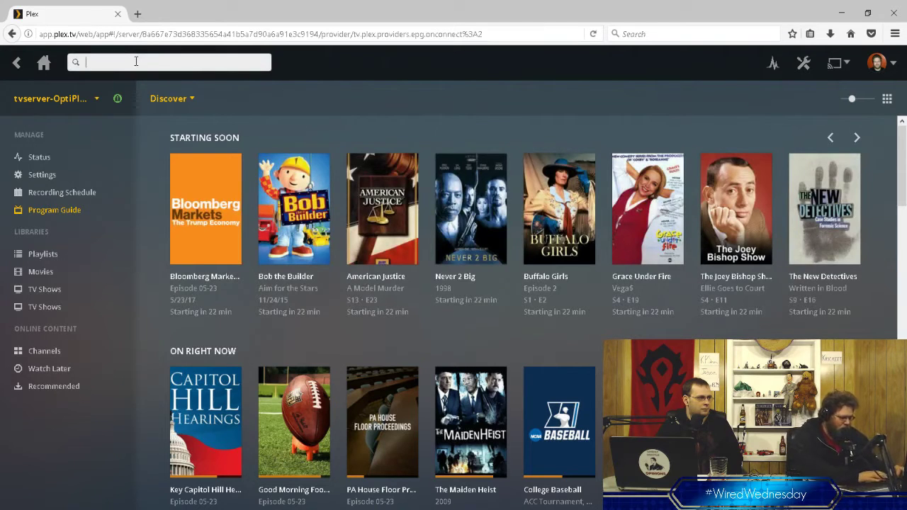
pyautogui.write('izombie')
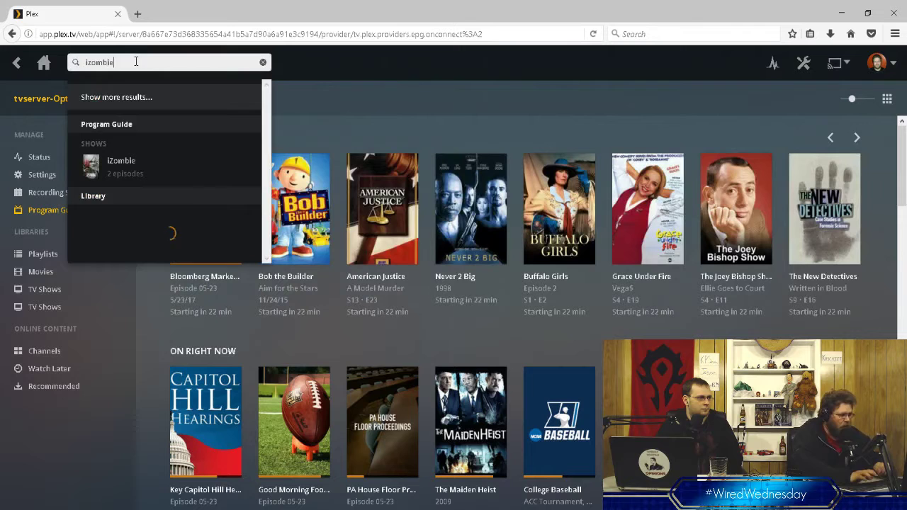
pyautogui.click(142, 165)
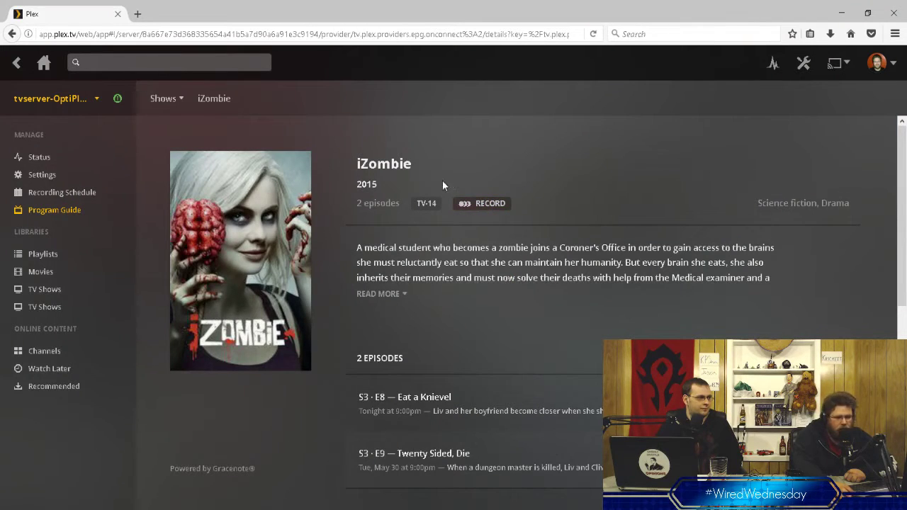
# - Open the recording options for iZombie and set the airings to New and Repeat Airings
pyautogui.click(482, 204)
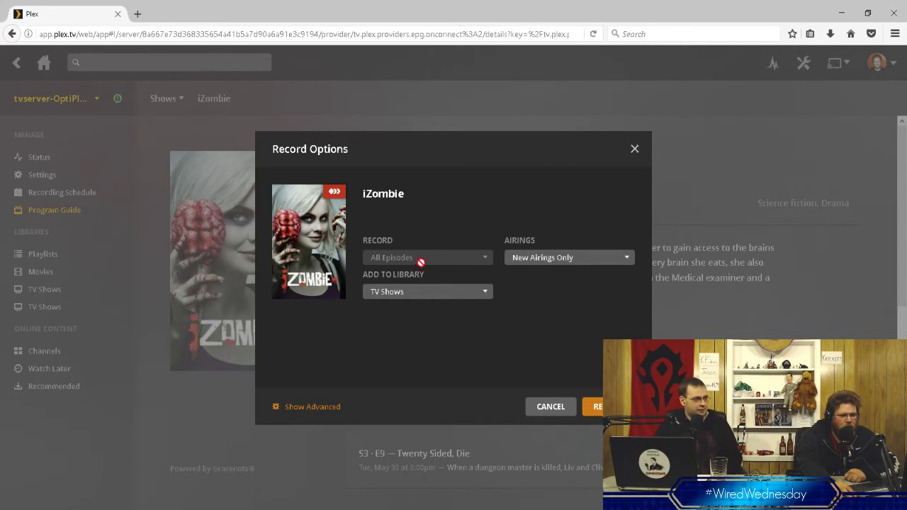
pyautogui.click(620, 261)
pyautogui.click(588, 275)
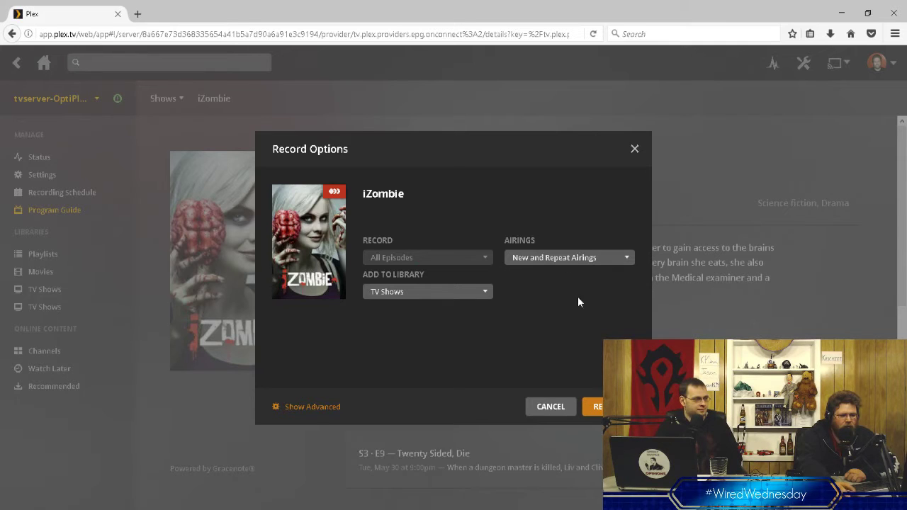
# - In the advanced recording options, try HD only as the minimum resolution and set it back to Any
pyautogui.click(312, 407)
pyautogui.click(367, 215)
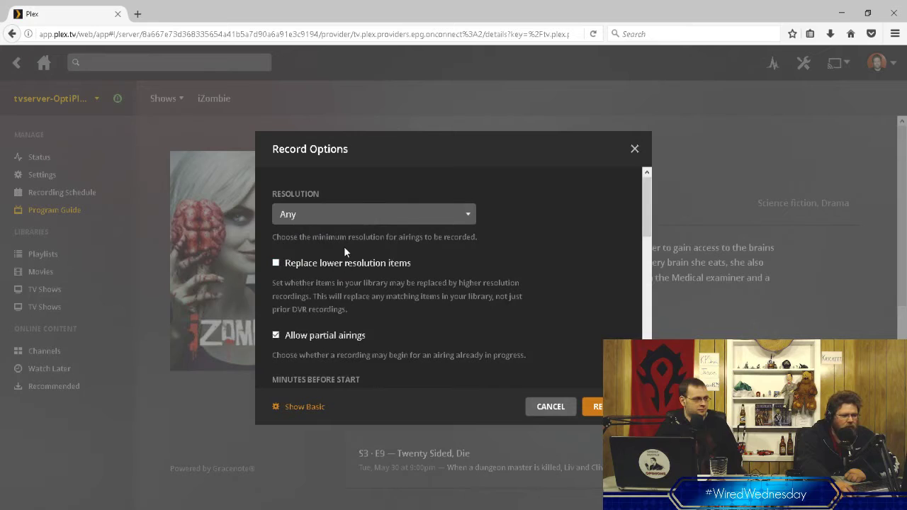
pyautogui.click(344, 246)
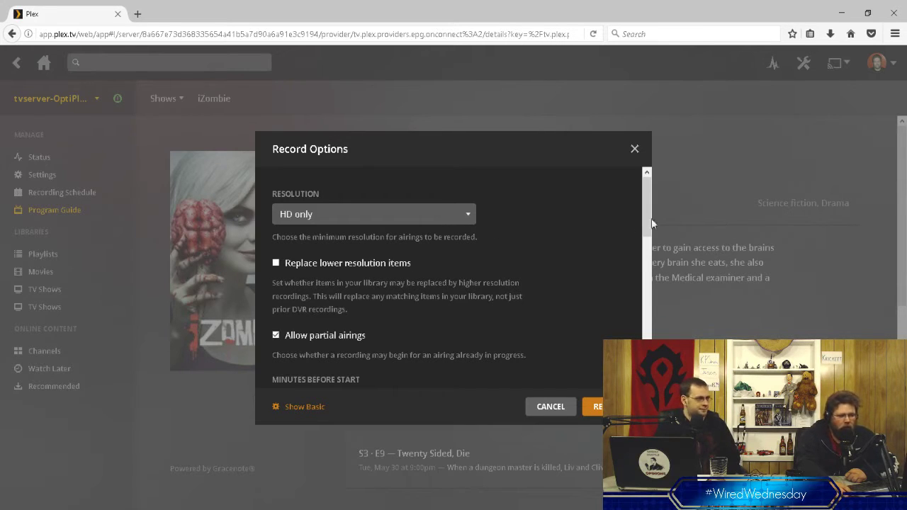
pyautogui.click(316, 216)
pyautogui.click(298, 228)
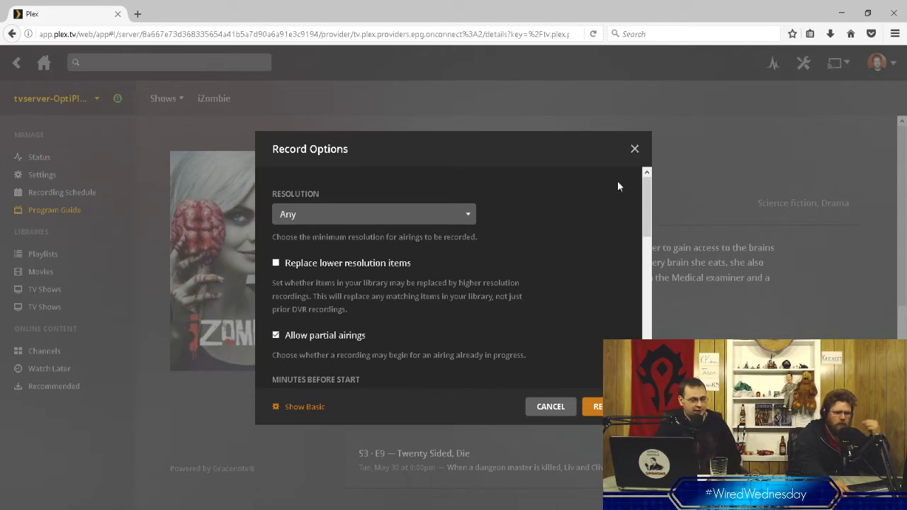
# - Review the remaining advanced options, from partial airings and extra minutes to episode deletion, and return to the basic recording options
pyautogui.moveTo(647, 206); pyautogui.dragTo(648, 228)
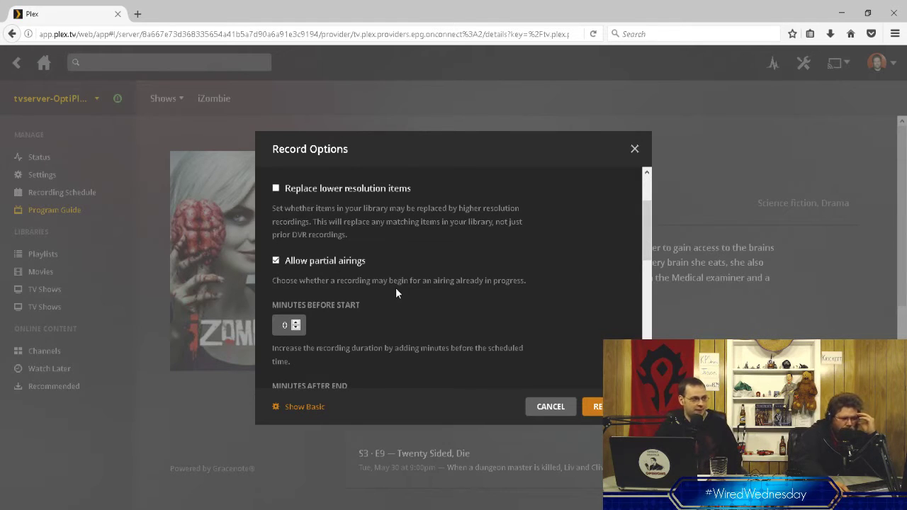
pyautogui.click(307, 268)
pyautogui.click(333, 266)
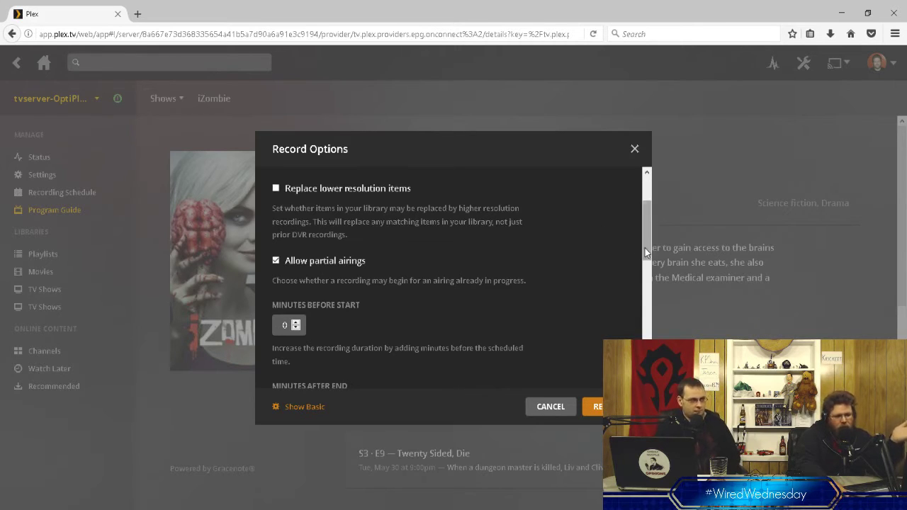
pyautogui.moveTo(645, 248); pyautogui.dragTo(650, 265)
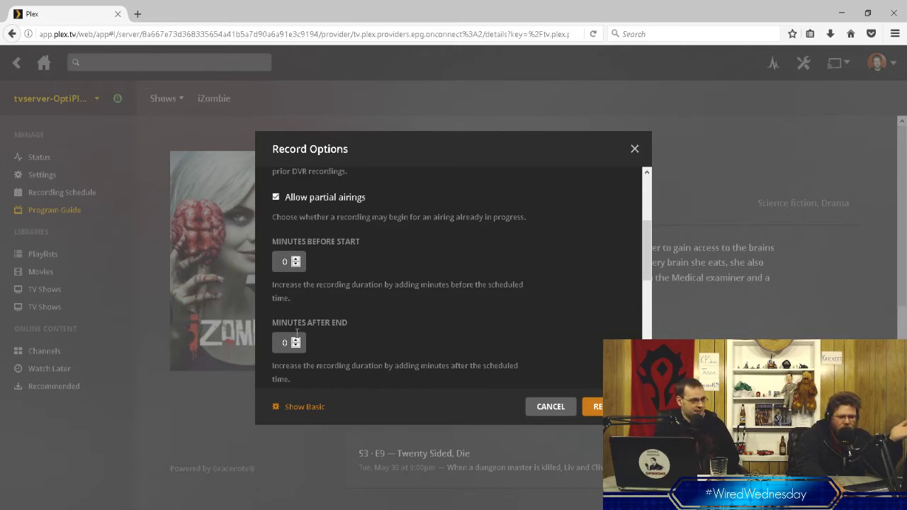
pyautogui.moveTo(648, 263); pyautogui.dragTo(648, 319)
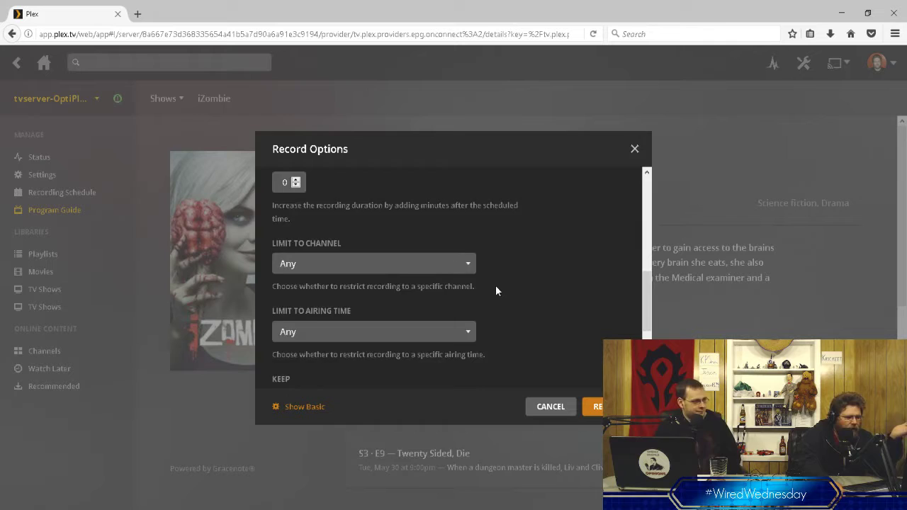
pyautogui.scroll(-3, 496, 285)
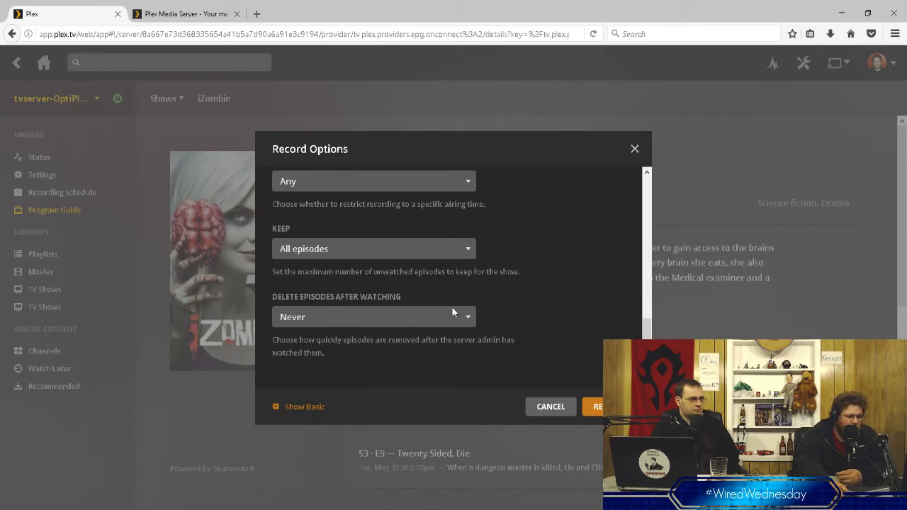
pyautogui.click(305, 407)
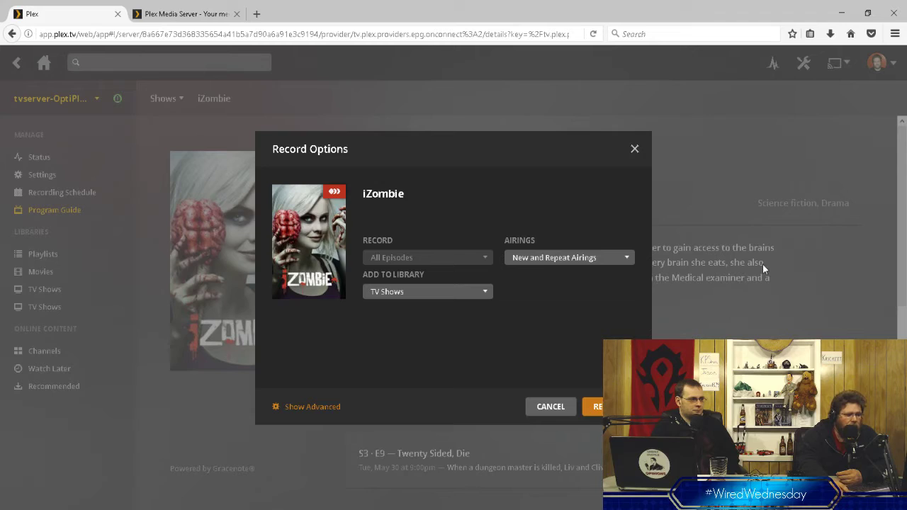
# - Limit the iZombie airings to New Airings Only and schedule the series recording
pyautogui.click(542, 258)
pyautogui.click(559, 288)
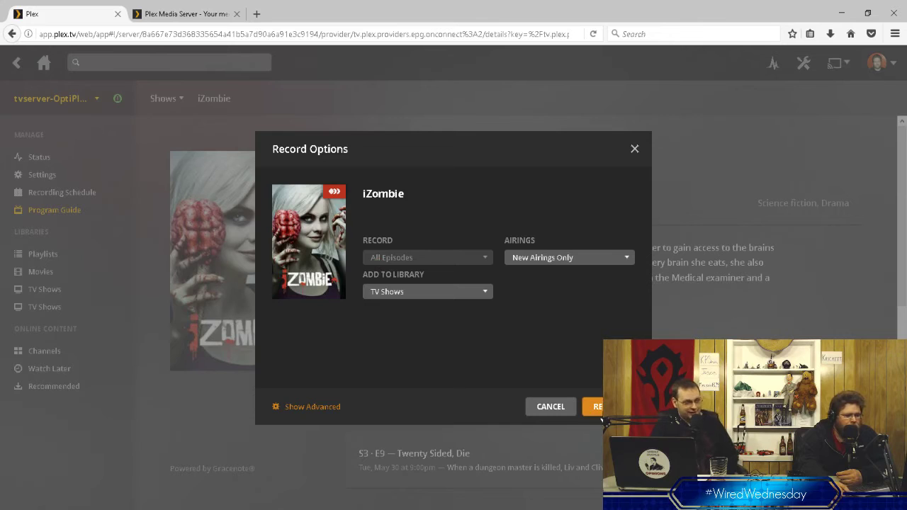
pyautogui.click(592, 407)
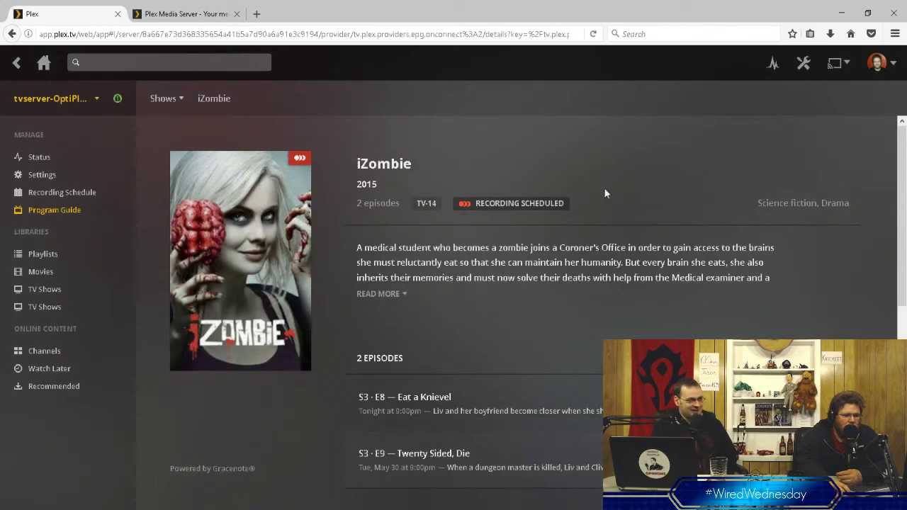
# - Open the recording schedule and examine this week's calendar and the recording priority list
pyautogui.click(64, 192)
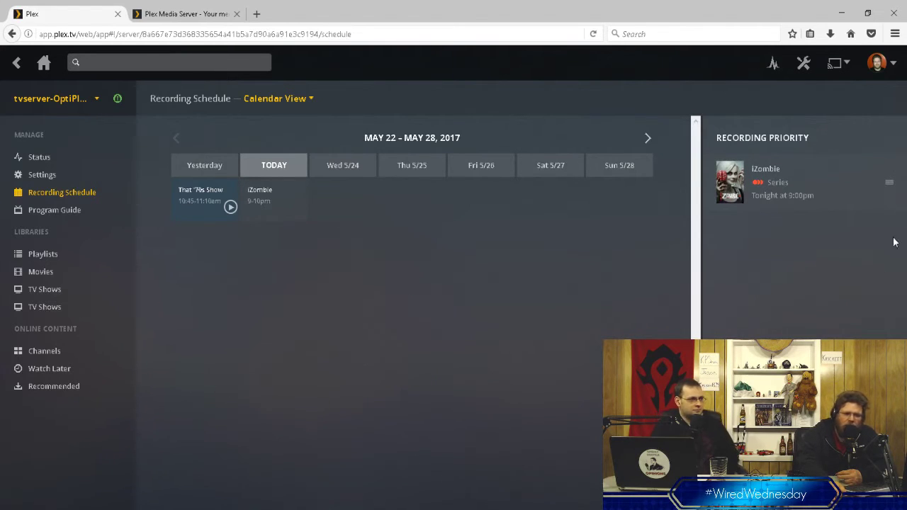
pyautogui.moveTo(890, 180)
pyautogui.mouseDown()
pyautogui.moveTo(881, 239)
pyautogui.moveTo(881, 142)
pyautogui.moveTo(882, 188)
pyautogui.moveTo(890, 182)
pyautogui.mouseUp()
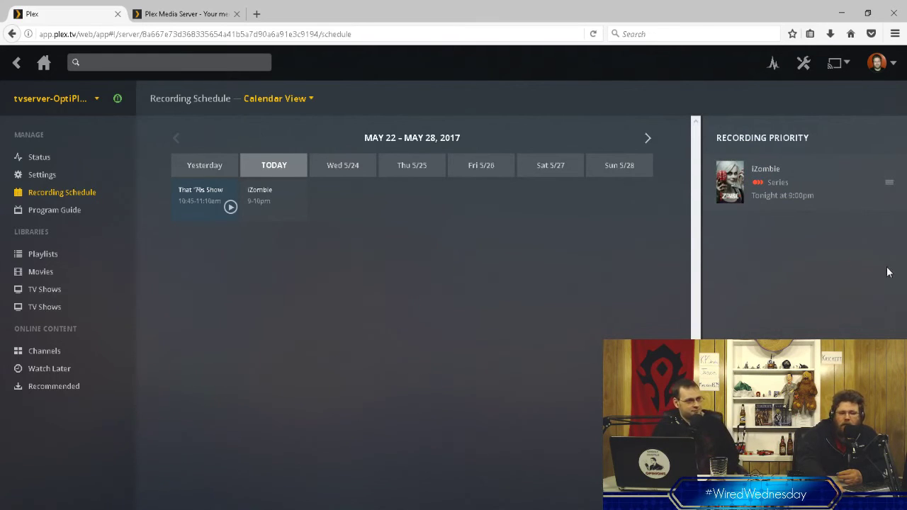
pyautogui.moveTo(888, 272); pyautogui.dragTo(898, 95)
pyautogui.click(847, 138)
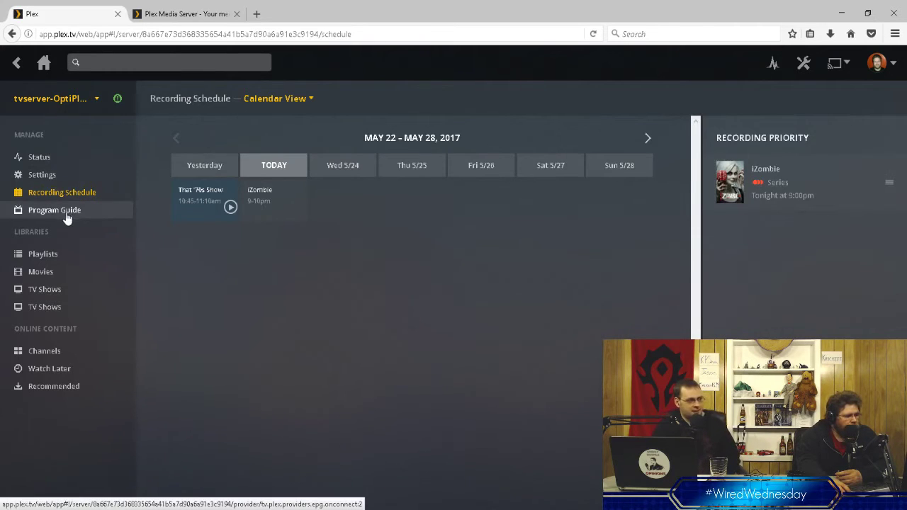
# - Look at the playlists page with its library and filter choices, and switch to the Movies library
pyautogui.click(43, 254)
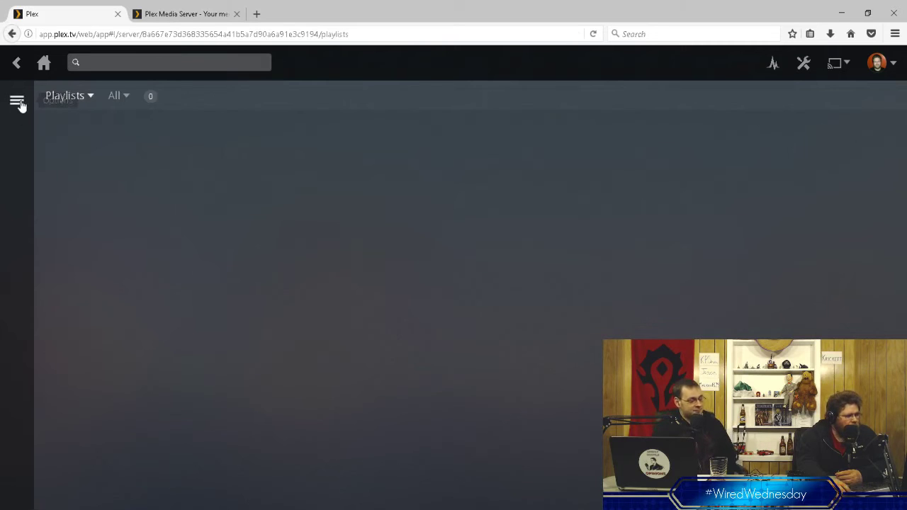
pyautogui.click(87, 95)
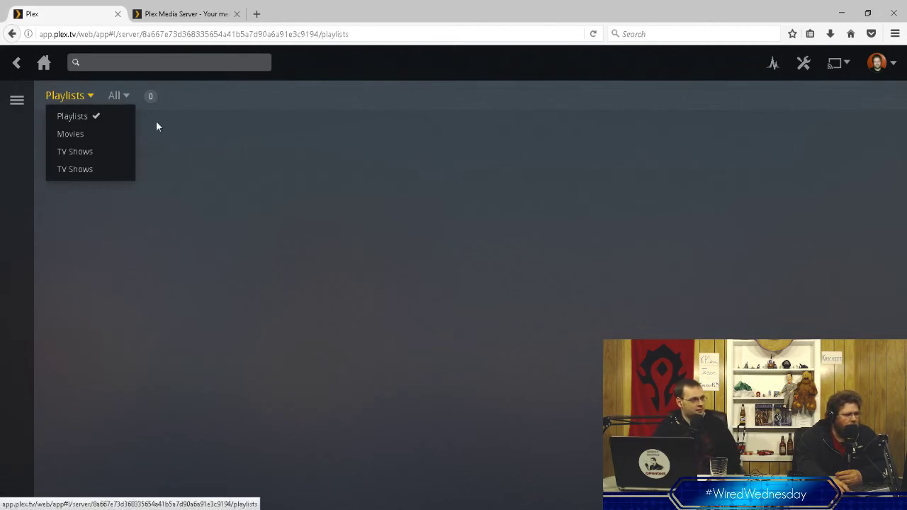
pyautogui.click(116, 95)
pyautogui.click(68, 95)
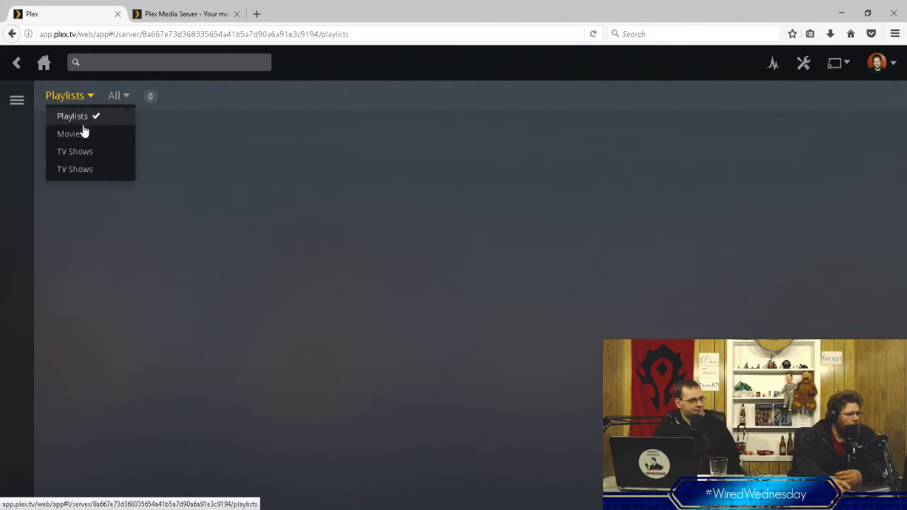
pyautogui.click(71, 134)
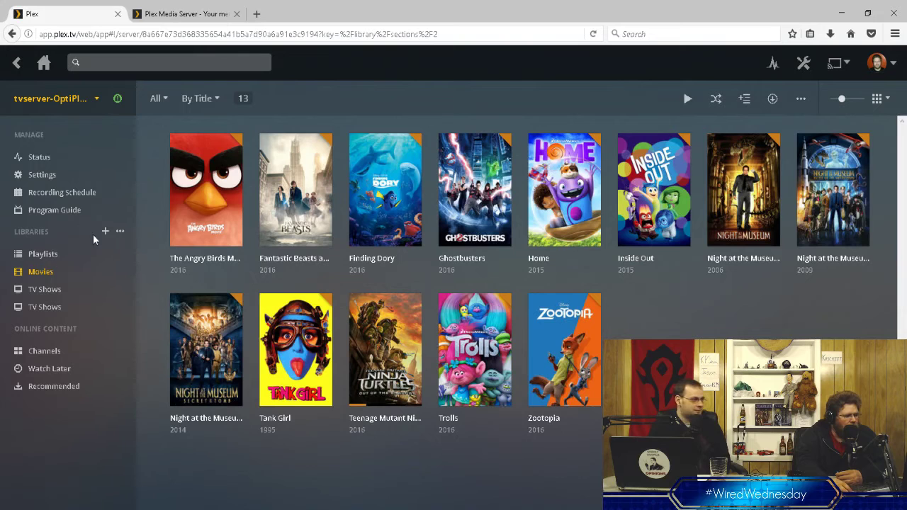
# - Start adding an English TV Shows library, open its media folder browser and cancel the folder selection
pyautogui.click(108, 231)
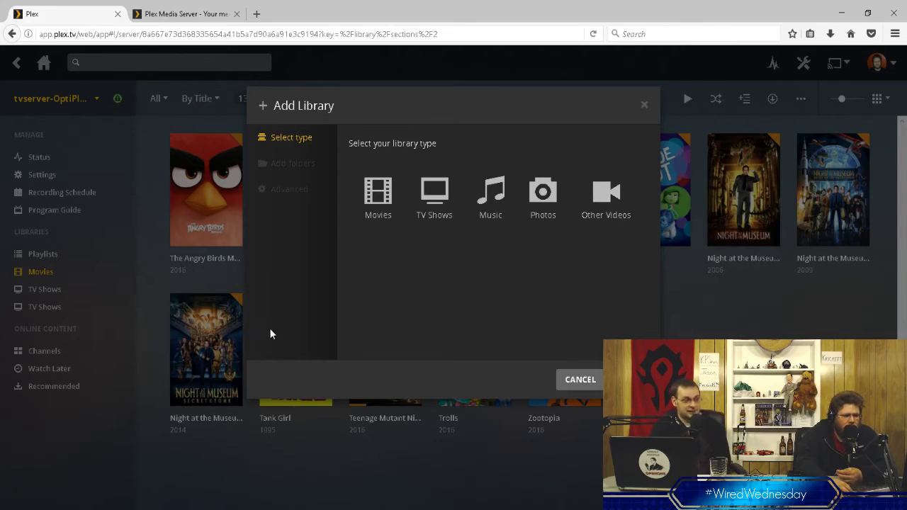
pyautogui.click(434, 209)
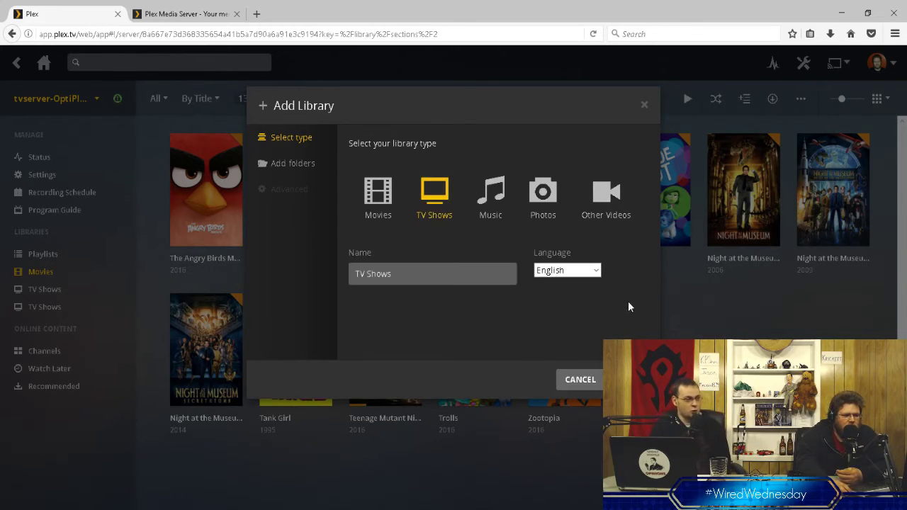
pyautogui.click(485, 282)
pyautogui.press('Return')
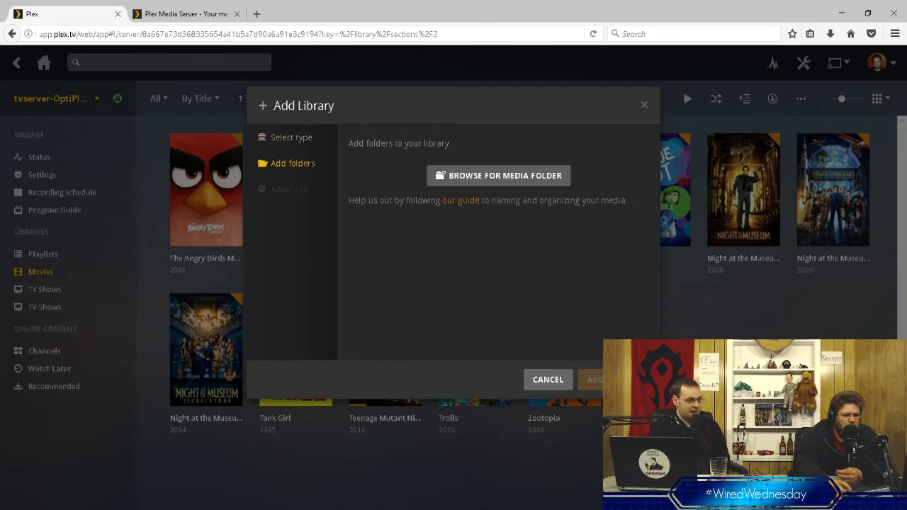
pyautogui.click(506, 176)
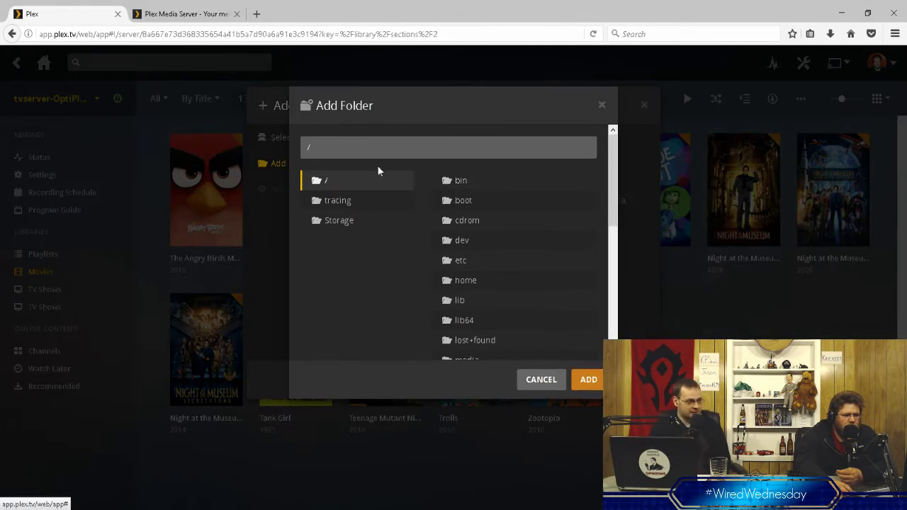
pyautogui.click(542, 387)
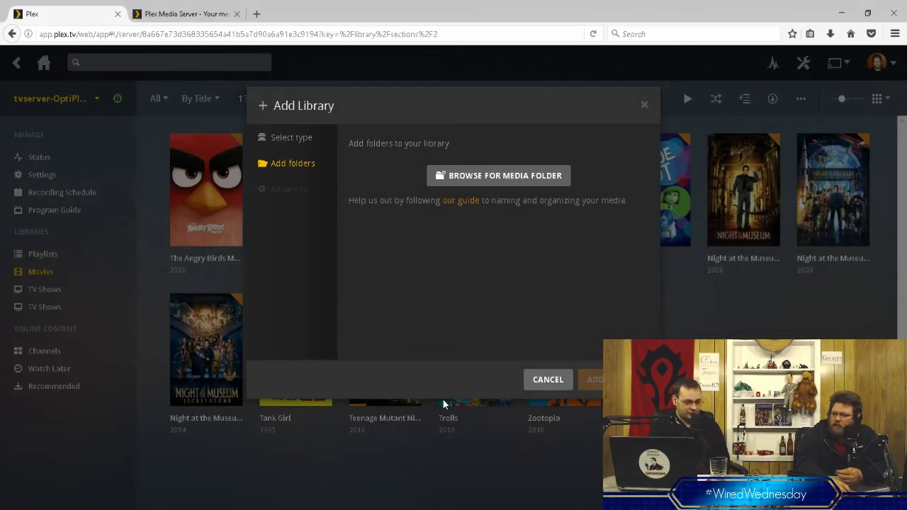
# - Change the new library's type to Other Videos and continue to adding folders
pyautogui.click(293, 137)
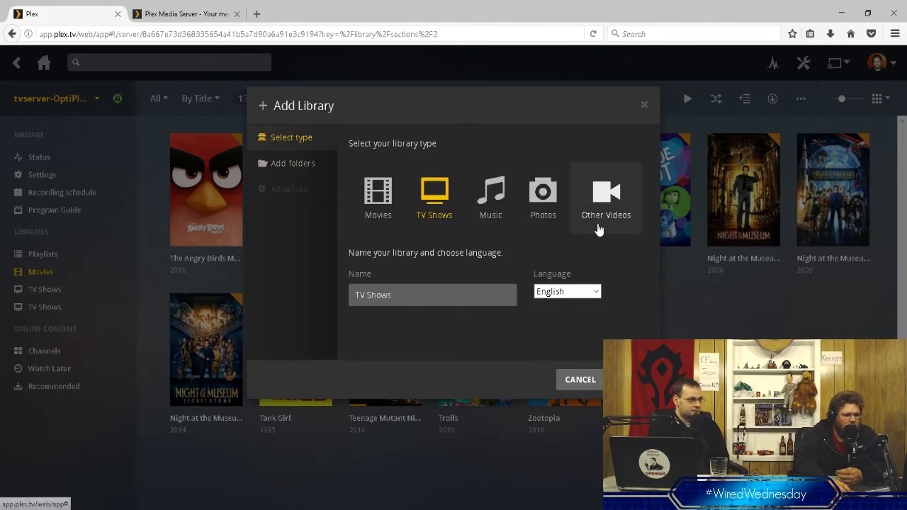
pyautogui.click(595, 190)
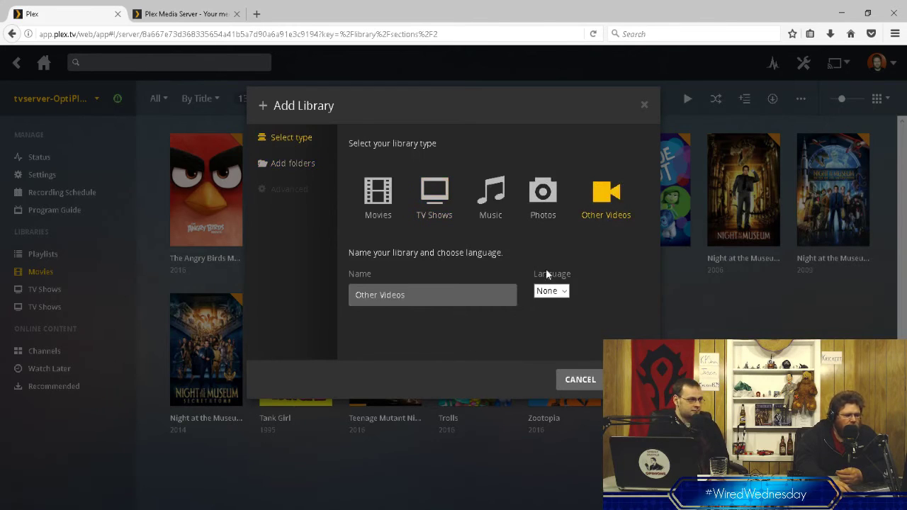
pyautogui.click(627, 380)
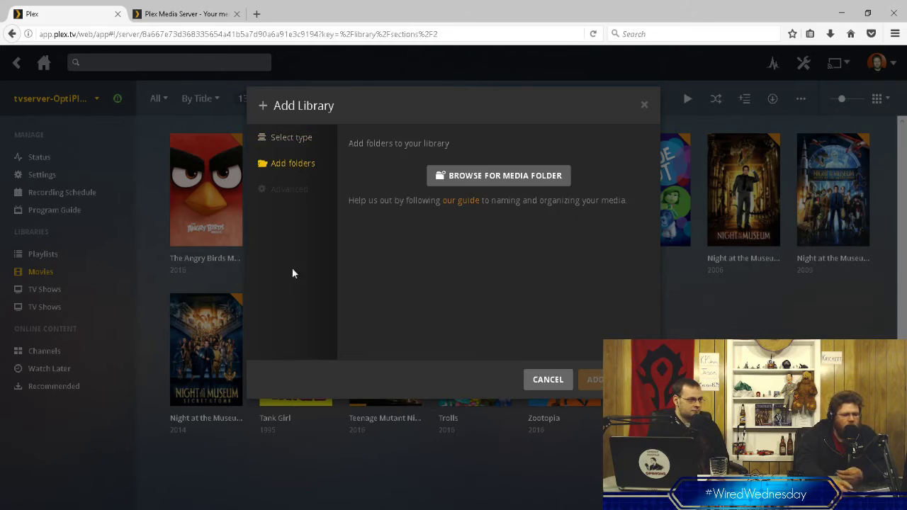
# - Browse to the /media/Storage/Videos folder for the new library, and cancel both the folder selection and the library
pyautogui.click(485, 183)
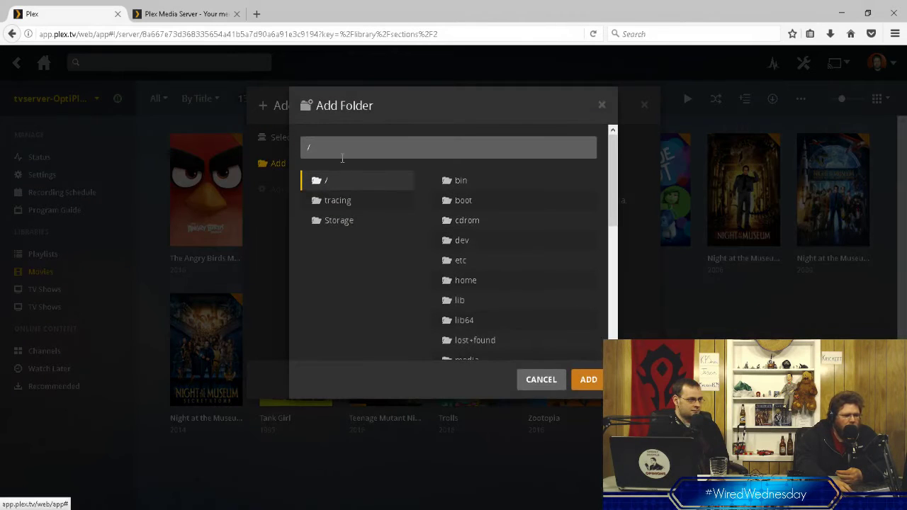
pyautogui.scroll(-3, 519, 276)
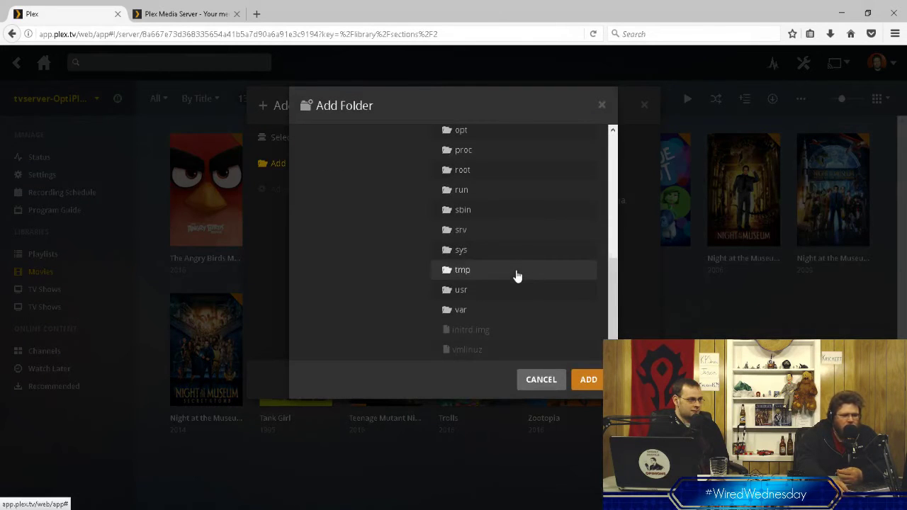
pyautogui.scroll(4, 518, 276)
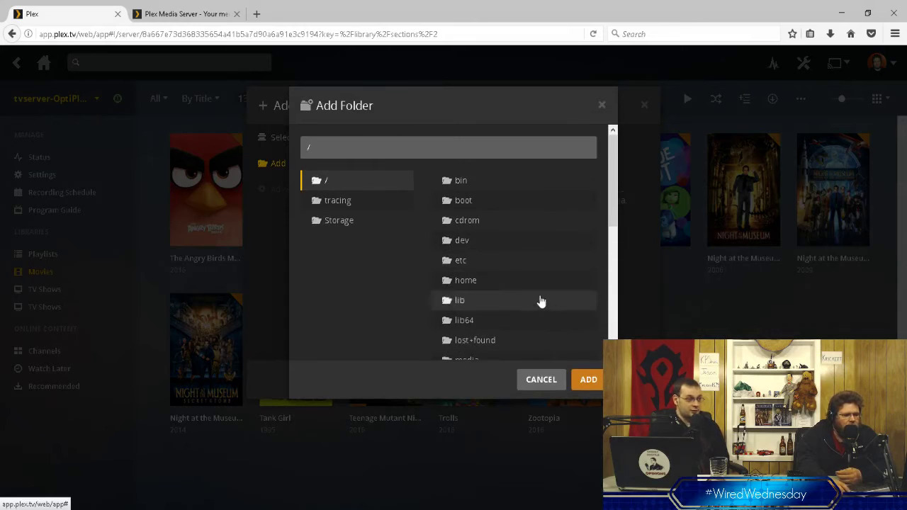
pyautogui.scroll(-2, 543, 294)
pyautogui.scroll(3, 532, 287)
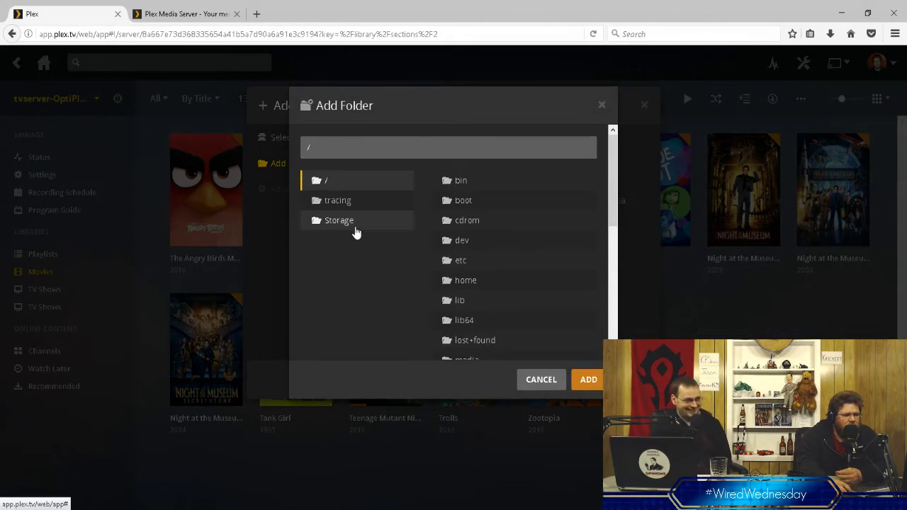
pyautogui.click(353, 224)
pyautogui.scroll(-5, 389, 228)
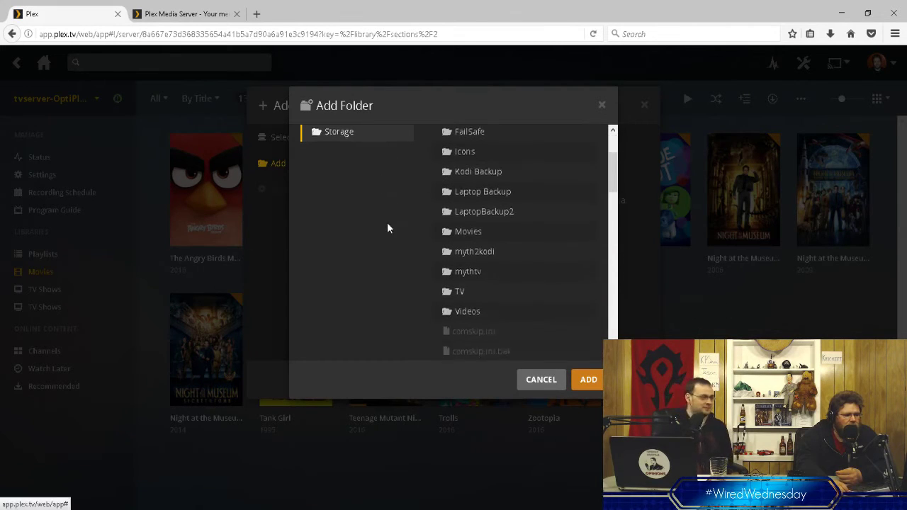
pyautogui.scroll(2, 389, 228)
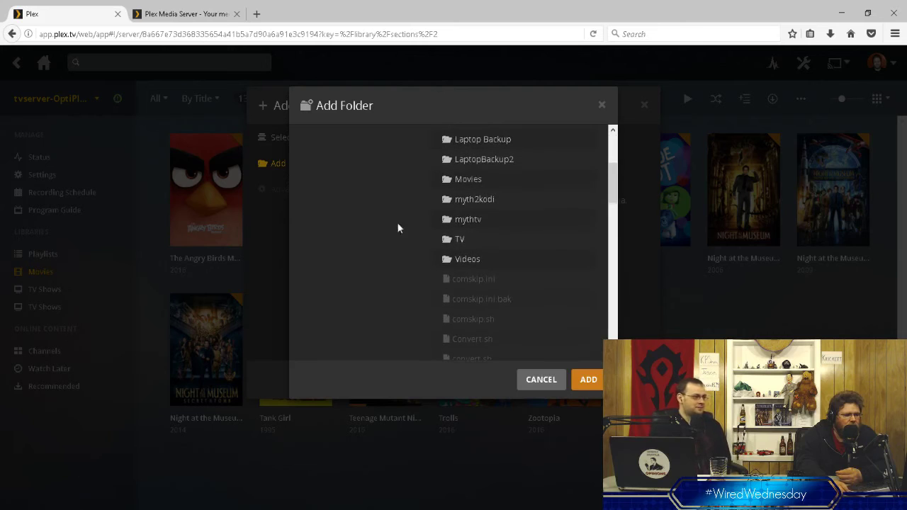
pyautogui.click(543, 267)
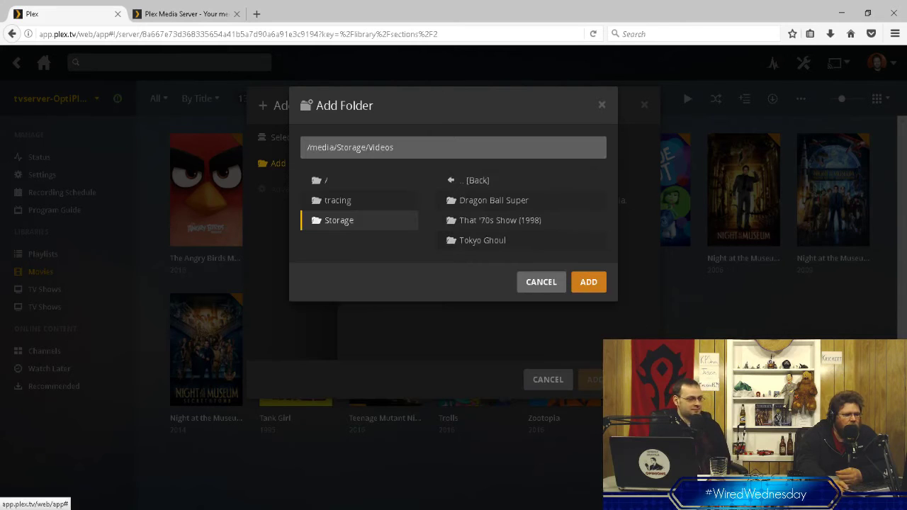
pyautogui.click(543, 283)
pyautogui.click(548, 380)
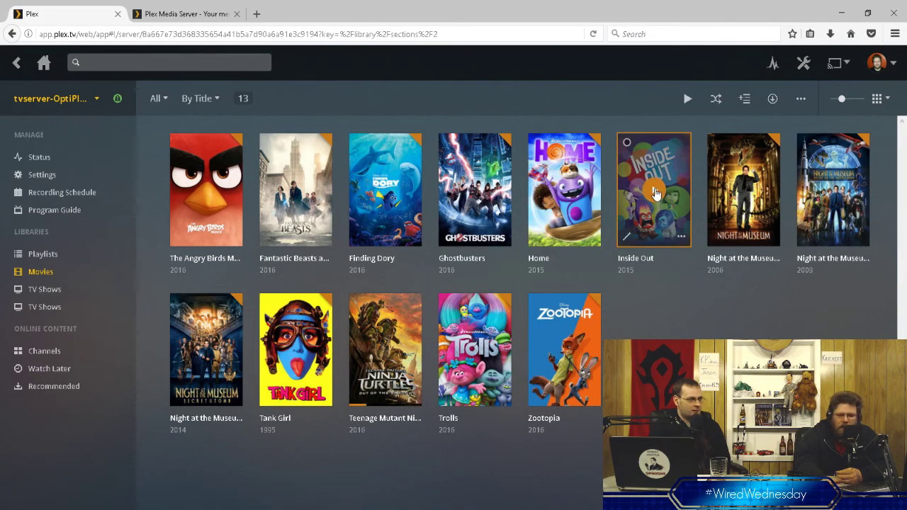
# - Check the alerts on the server's status page and return to the home dashboard
pyautogui.moveTo(104, 237)
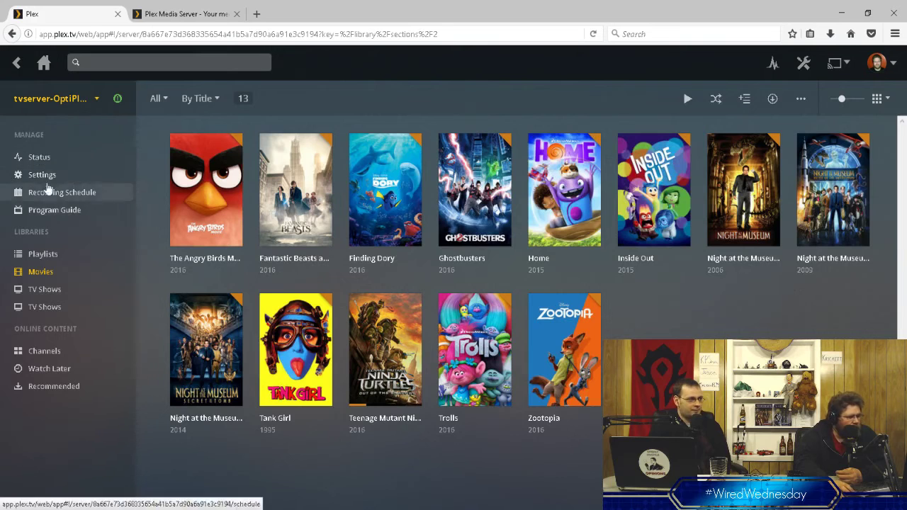
pyautogui.click(55, 157)
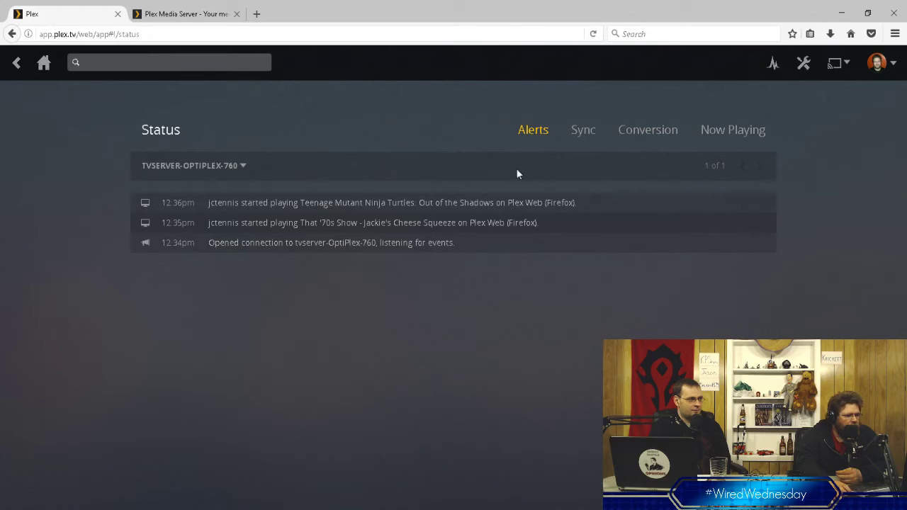
pyautogui.click(44, 63)
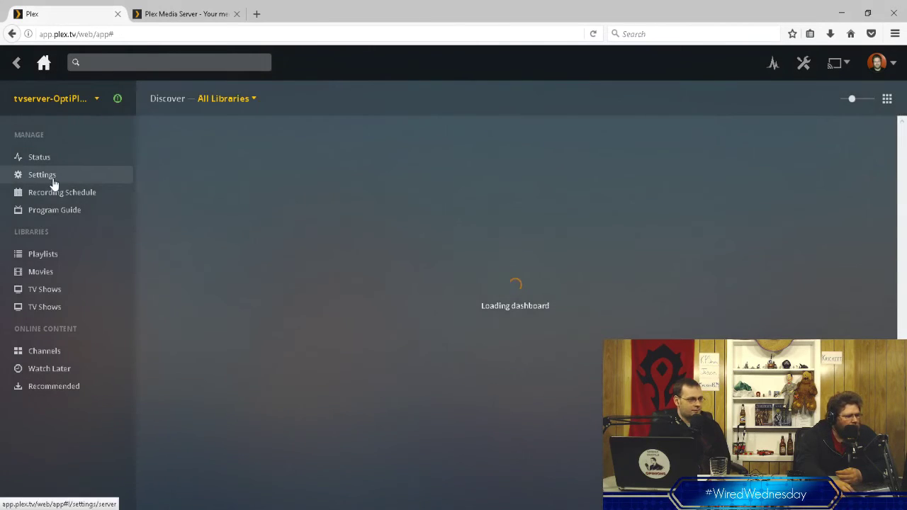
# - Open the server settings and review the General, Remote Access and Channels pages
pyautogui.click(53, 178)
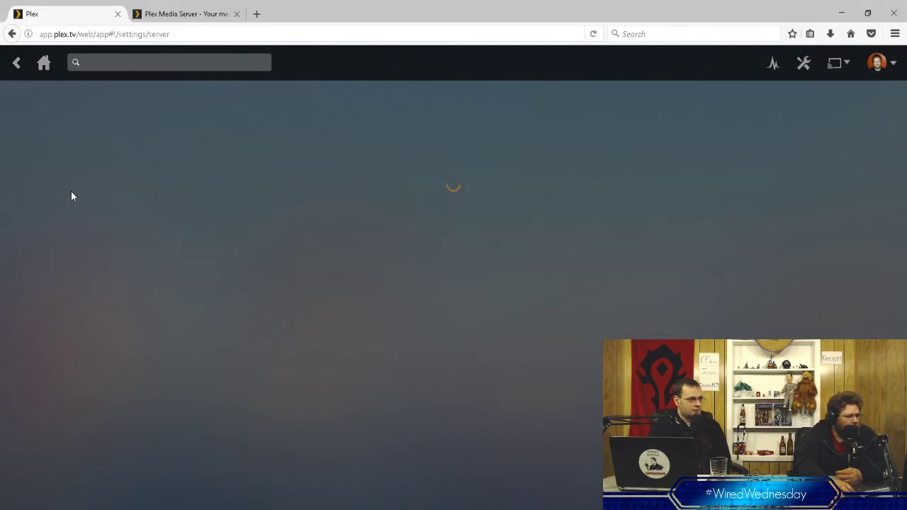
pyautogui.scroll(-1, 397, 317)
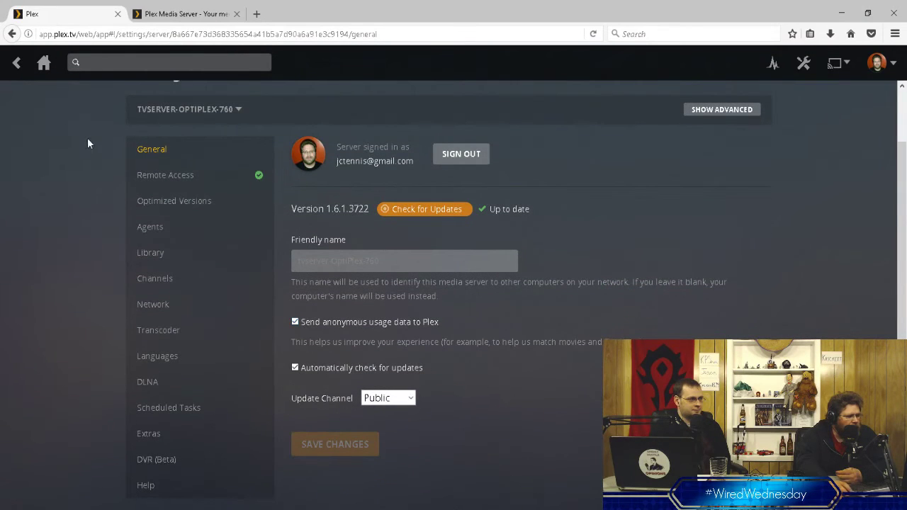
pyautogui.click(183, 183)
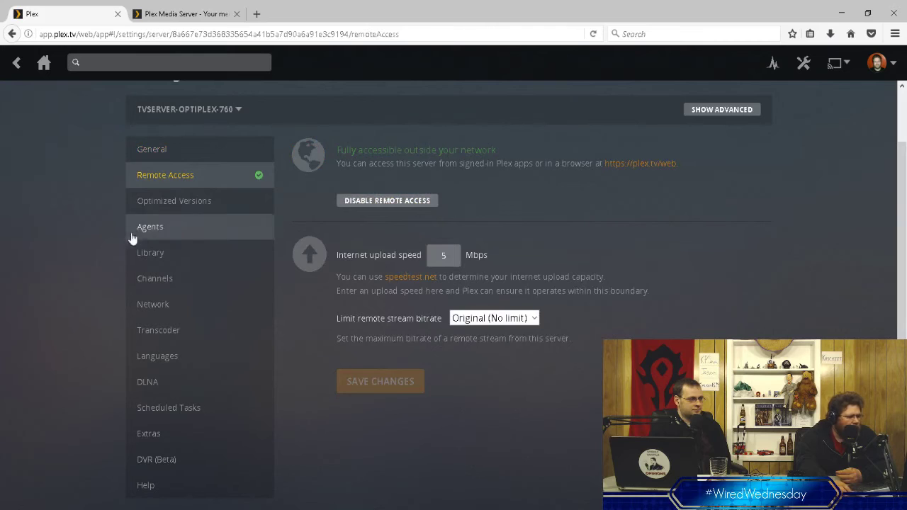
pyautogui.click(185, 282)
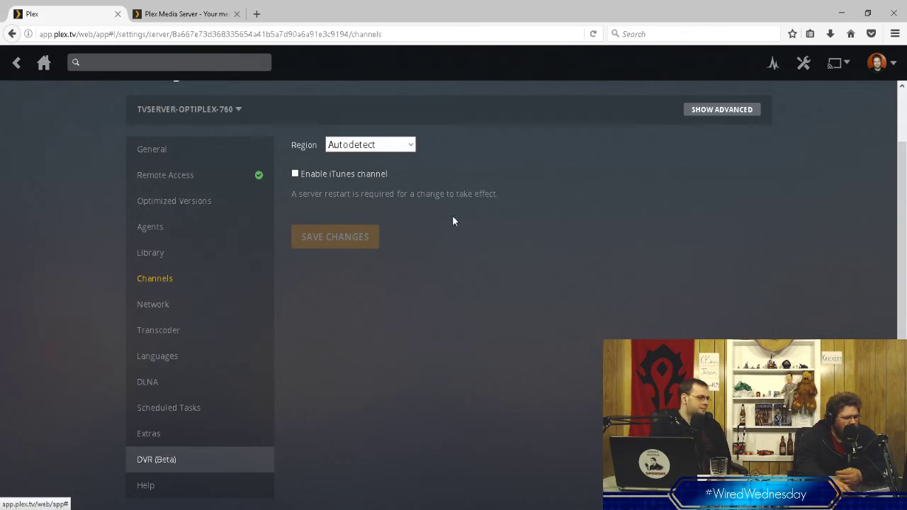
# - Review the DVR (Beta) settings and the HDHomeRun PRIME device's video conversion option, closing its device settings without saving
pyautogui.click(170, 461)
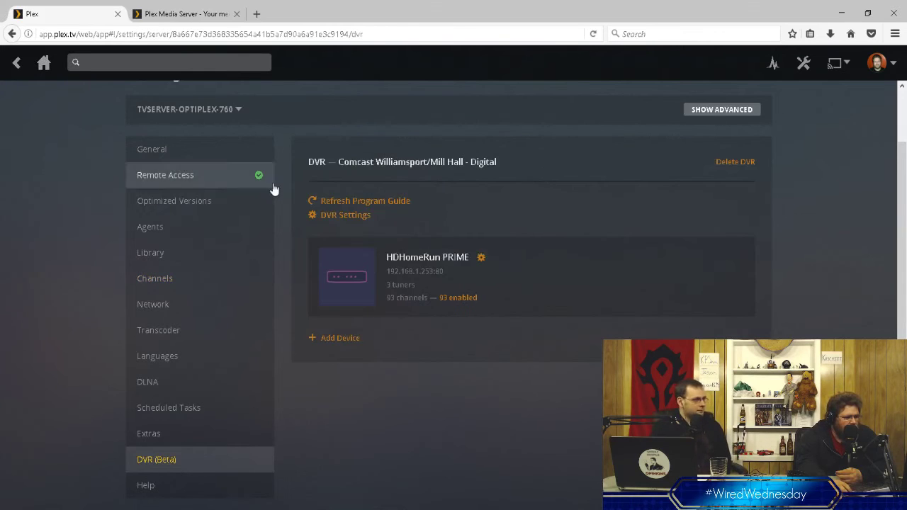
pyautogui.click(481, 260)
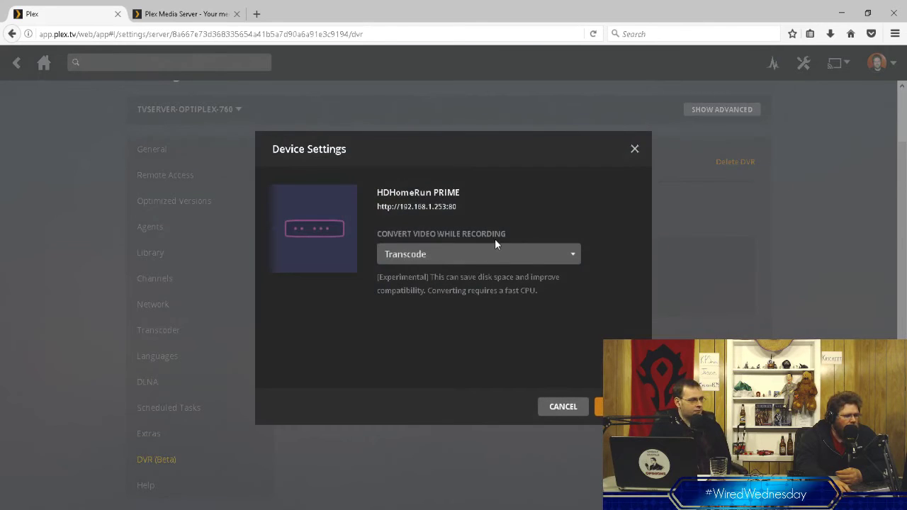
pyautogui.click(563, 408)
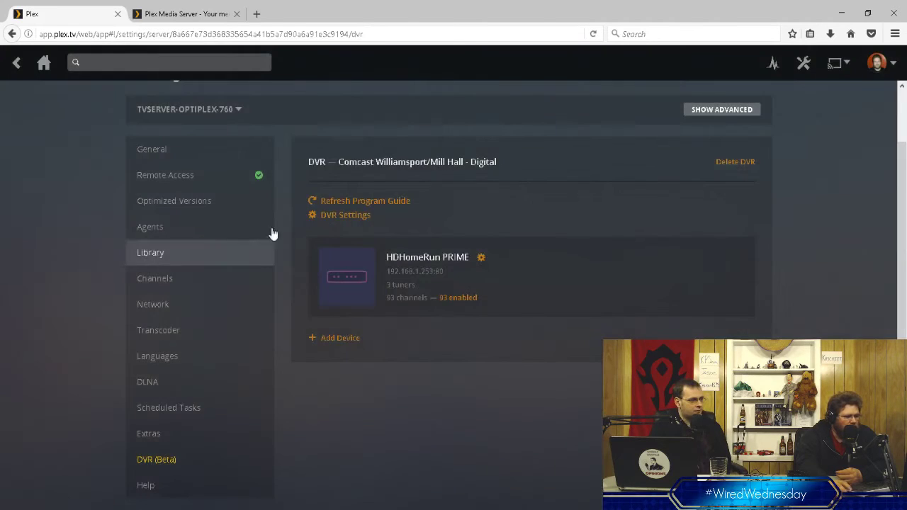
# - Review the DVR Settings down to the postprocessing script, trying 1 minute before start and after end, and return to the home dashboard without saving
pyautogui.click(346, 215)
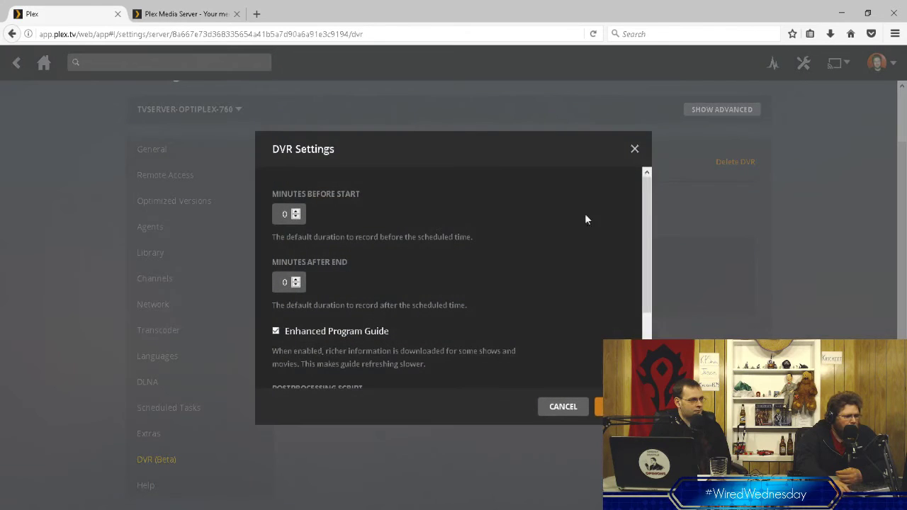
pyautogui.moveTo(644, 199)
pyautogui.mouseDown()
pyautogui.moveTo(648, 296)
pyautogui.moveTo(656, 196)
pyautogui.mouseUp()
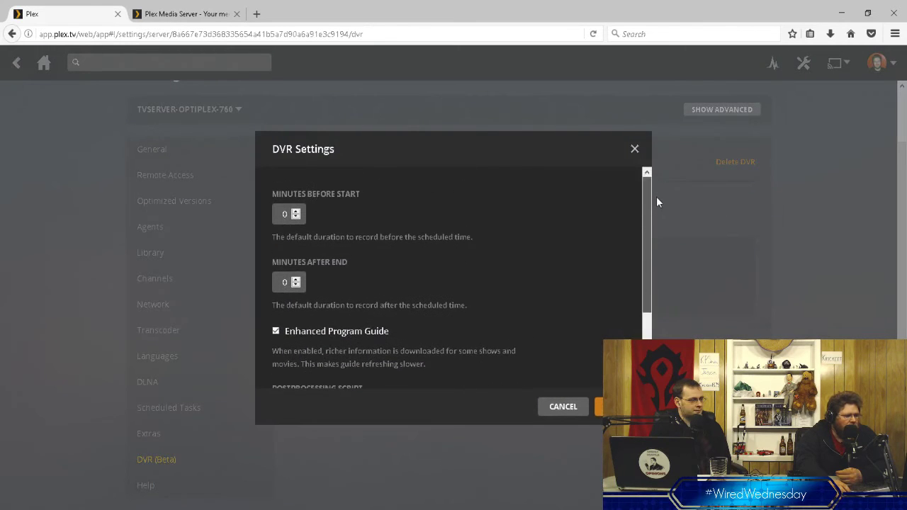
pyautogui.click(295, 211)
pyautogui.click(296, 280)
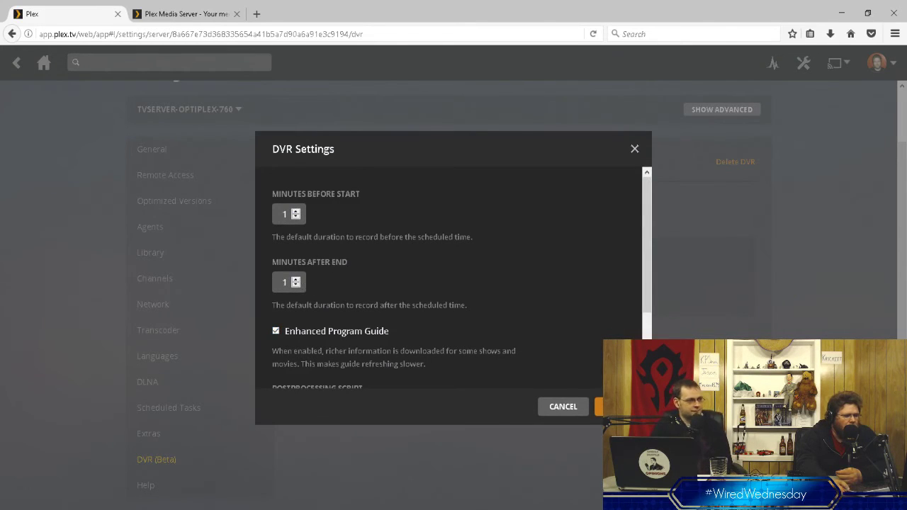
pyautogui.scroll(-2, 647, 253)
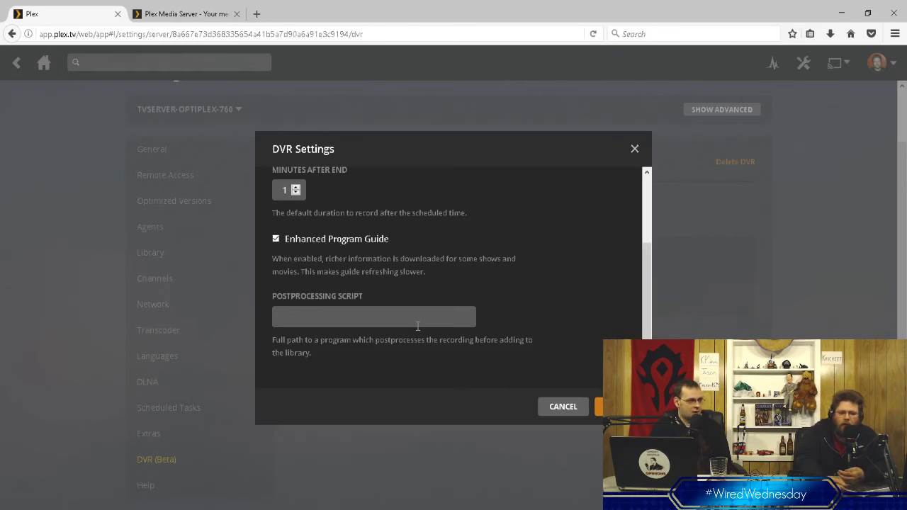
pyautogui.click(578, 408)
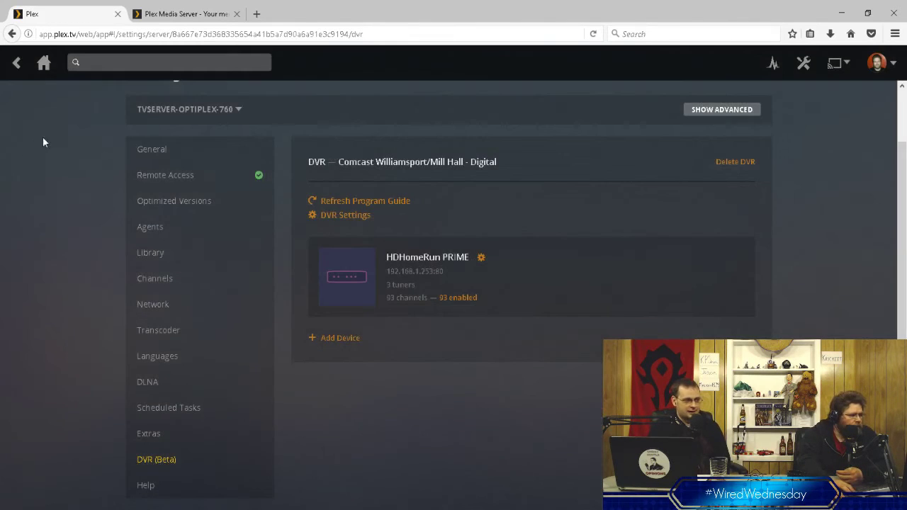
pyautogui.click(43, 62)
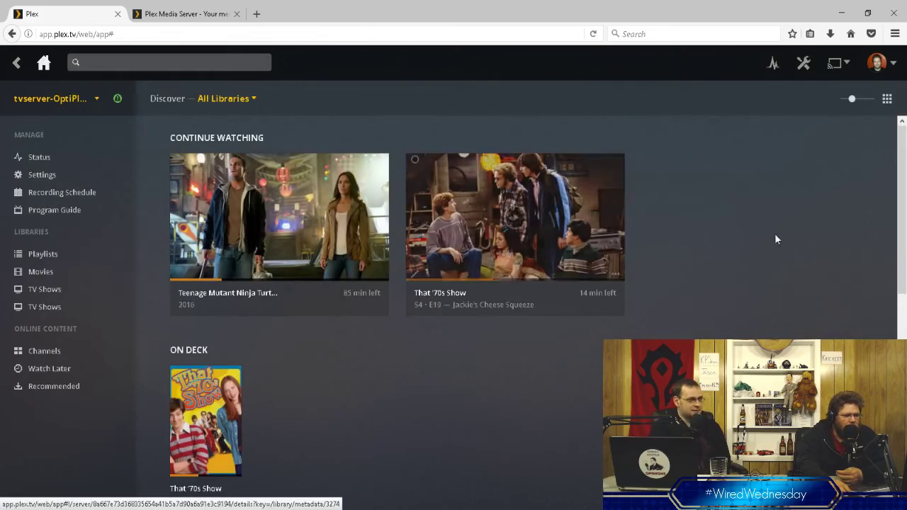